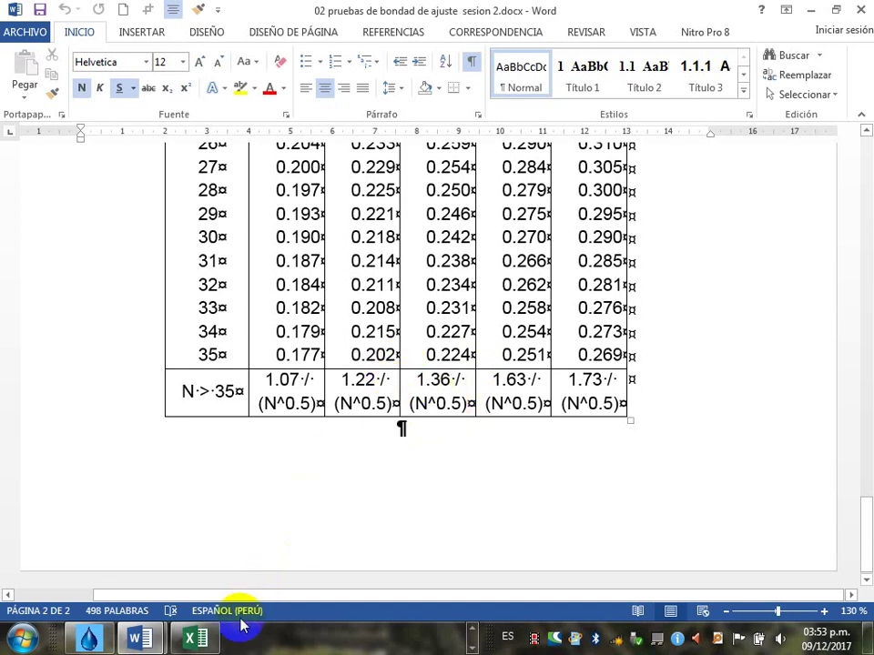
Step: Switch to the precipitaciones juliaca.xlsx workbook in Excel and add a new worksheet named ajuste
click(194, 641)
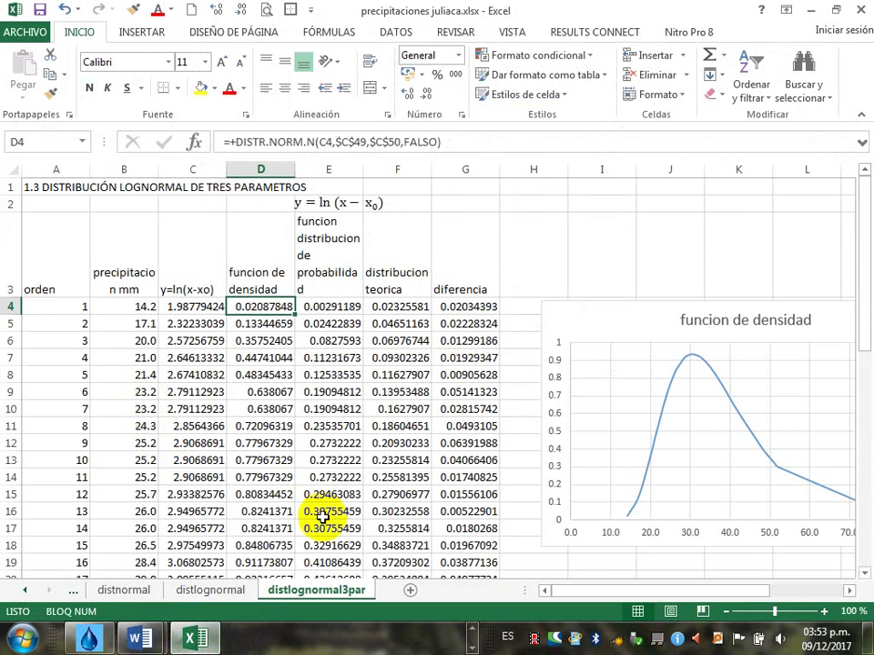
click(410, 592)
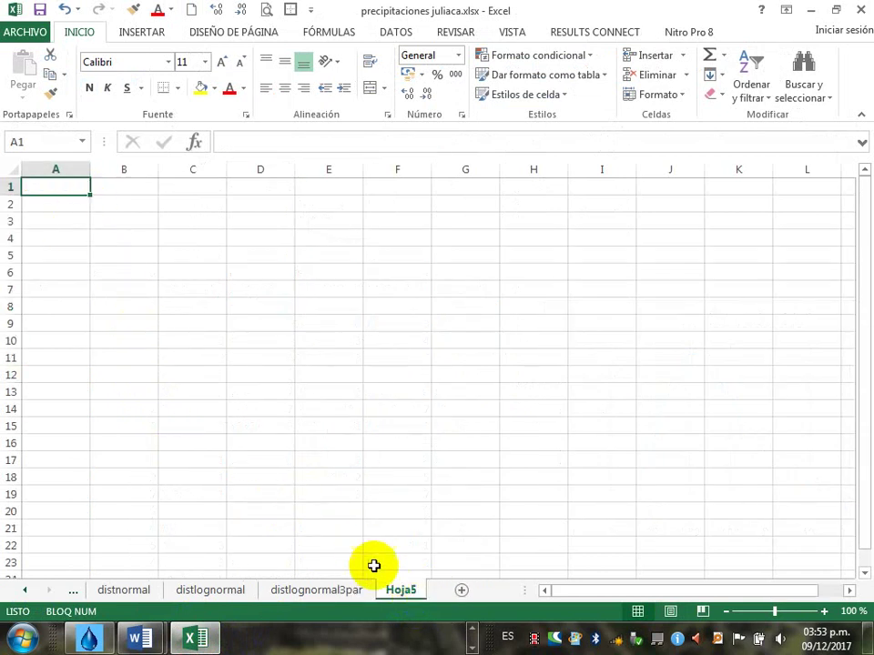
double_click(400, 590)
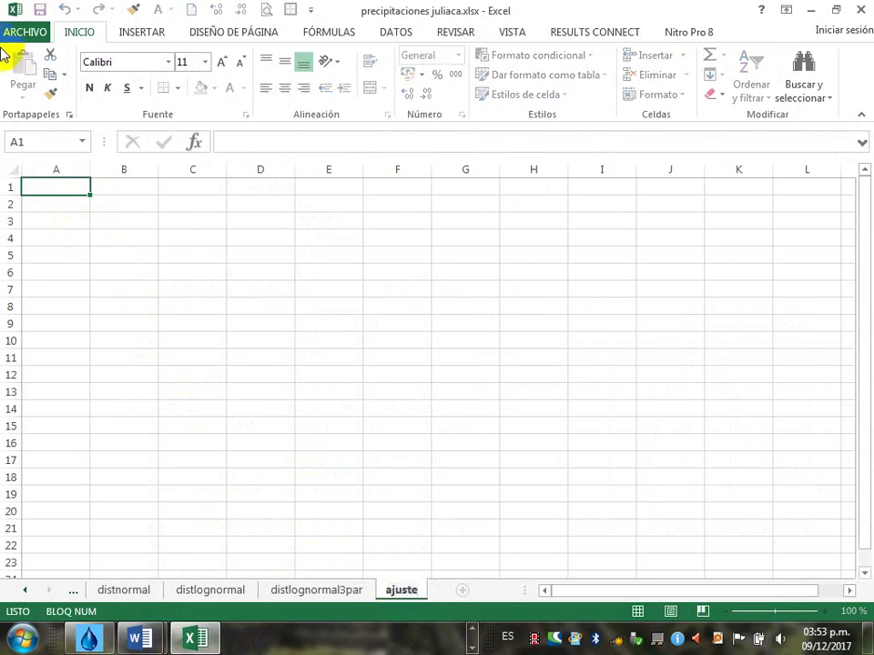
Step: Enter the title PRUEBA DE AJUSTE in cell A1
click(73, 186)
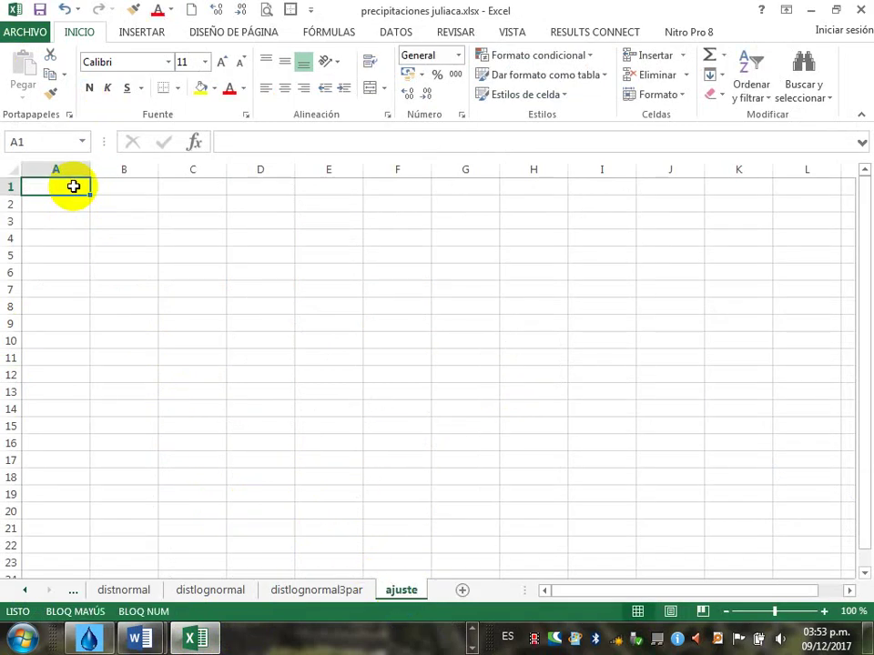
text(PRUEBA DE AJUSTE)
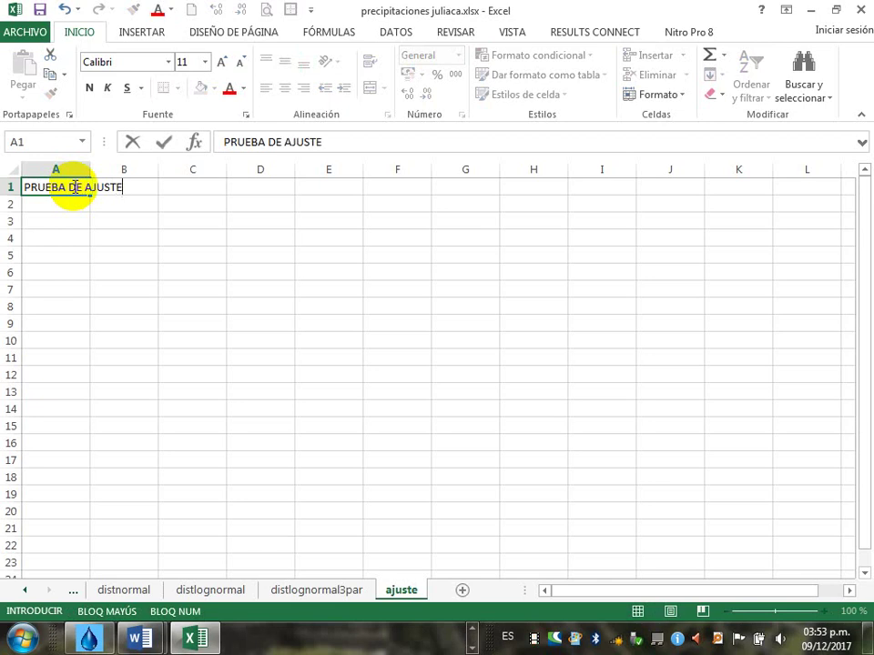
key(Return)
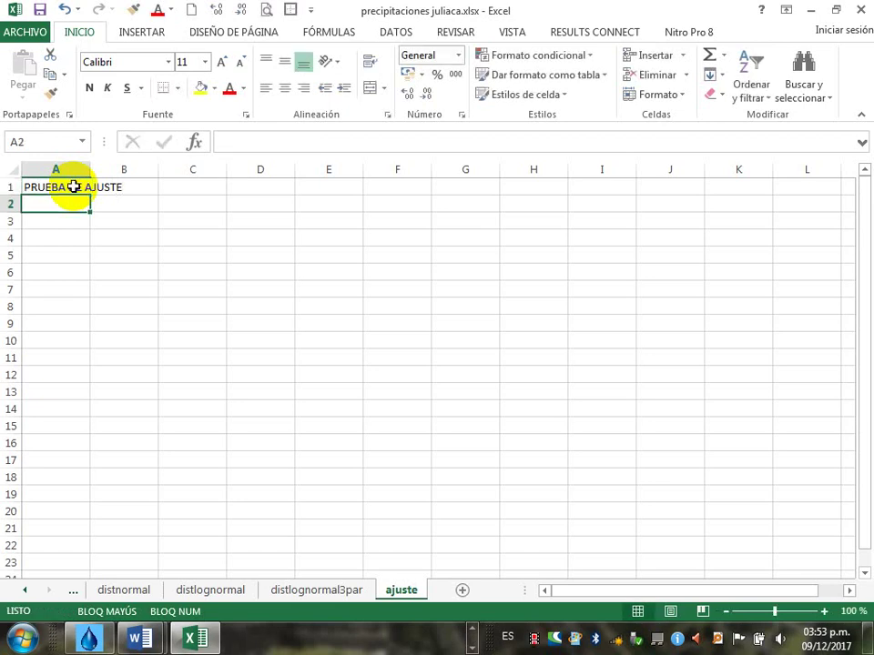
key(Return)
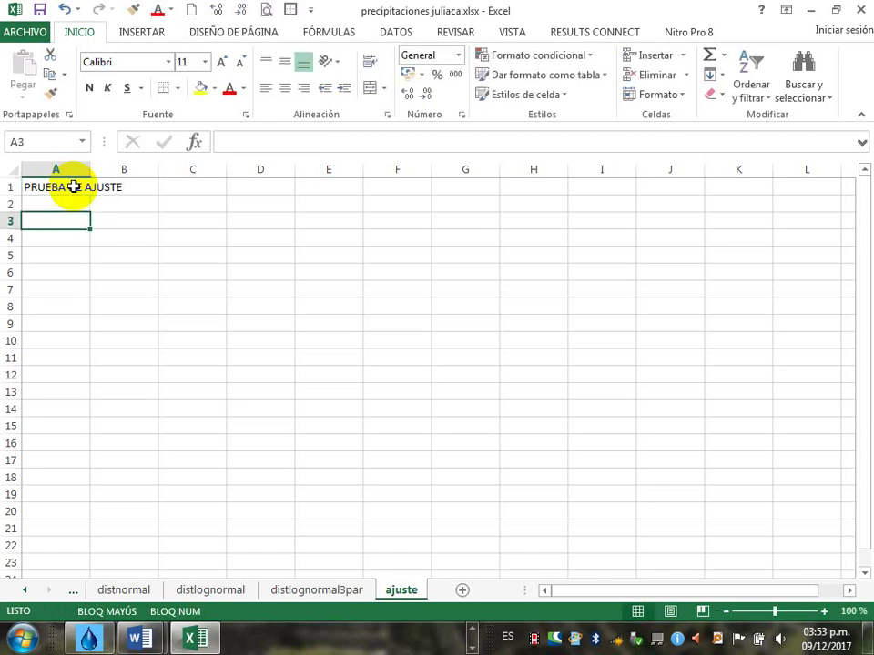
Step: Enter the labels DISTRIBUCION NORMAL, DISTRUCION LOG NORMAL and DISTRIBUCION LOG NORMAL DE TRES PARAMETROS in cells A3 to A5
text(DISTRIBUCION NORMAL)
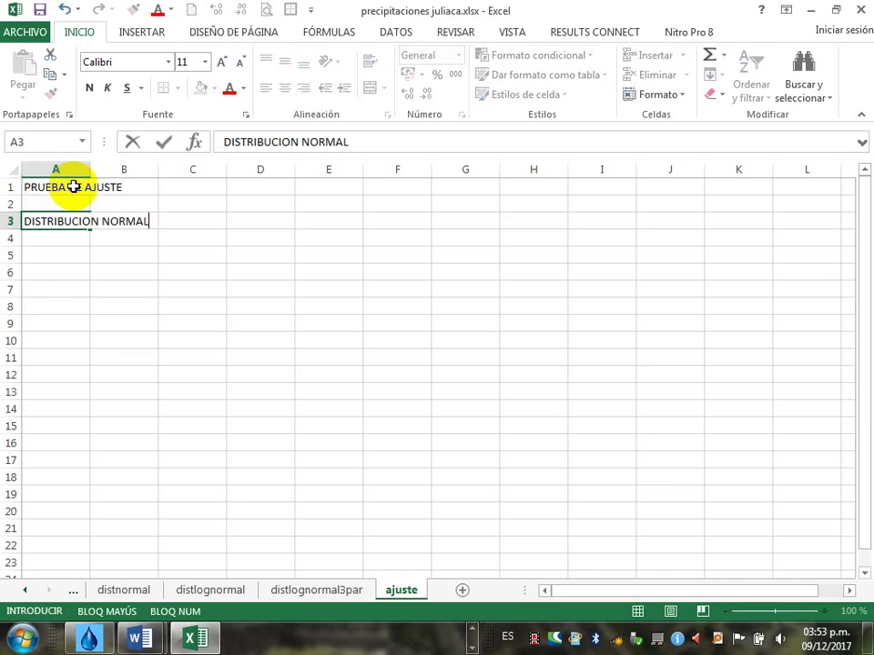
key(Return)
text(D)
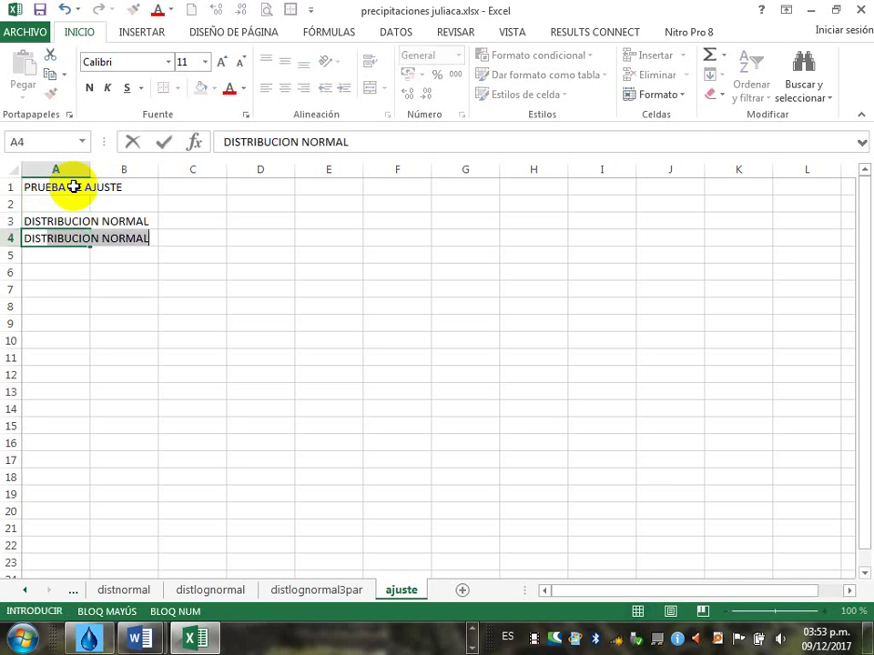
text(ISTRUCION LOG NORMAL)
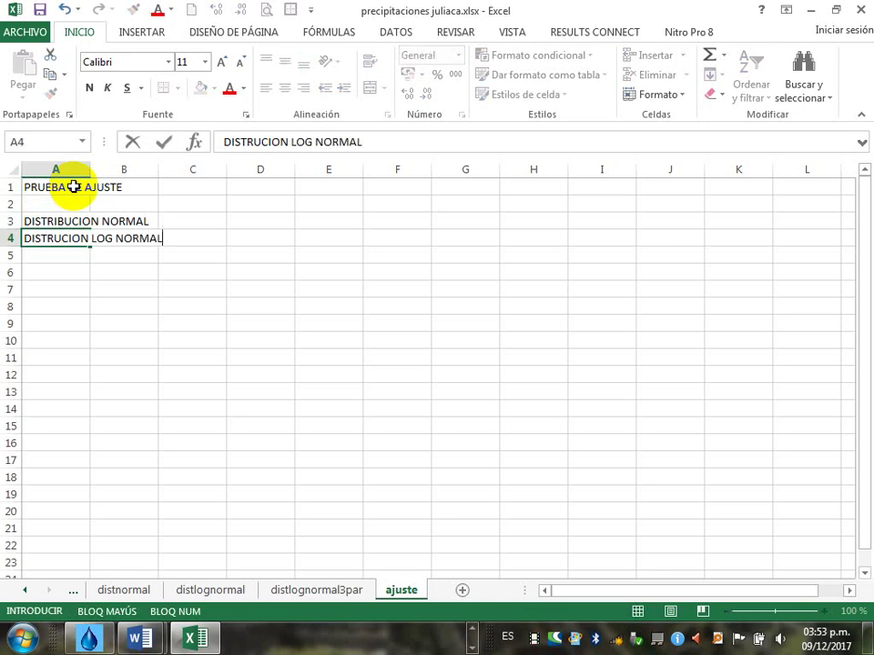
key(Return)
text(DISTR)
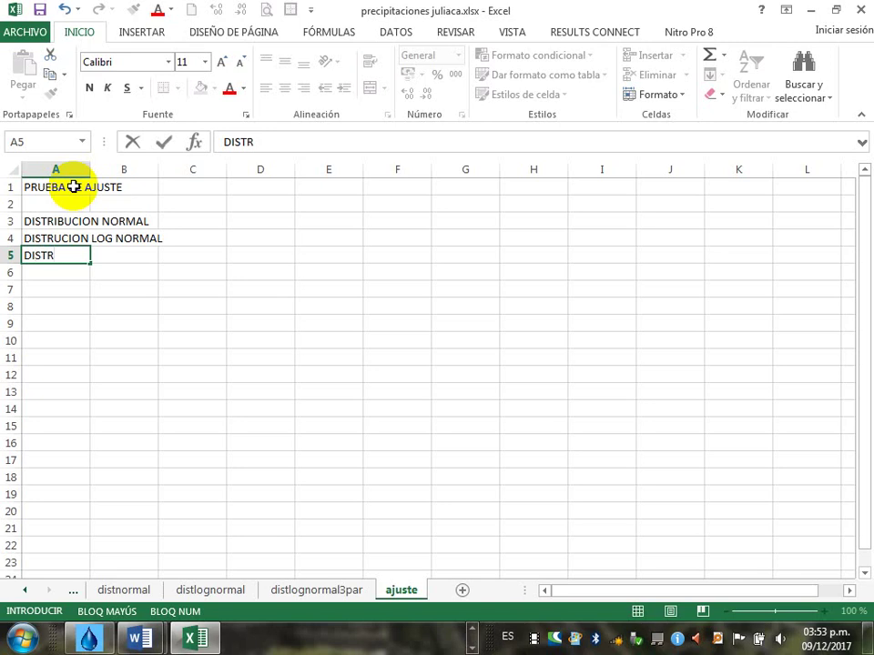
text(IBUCION )
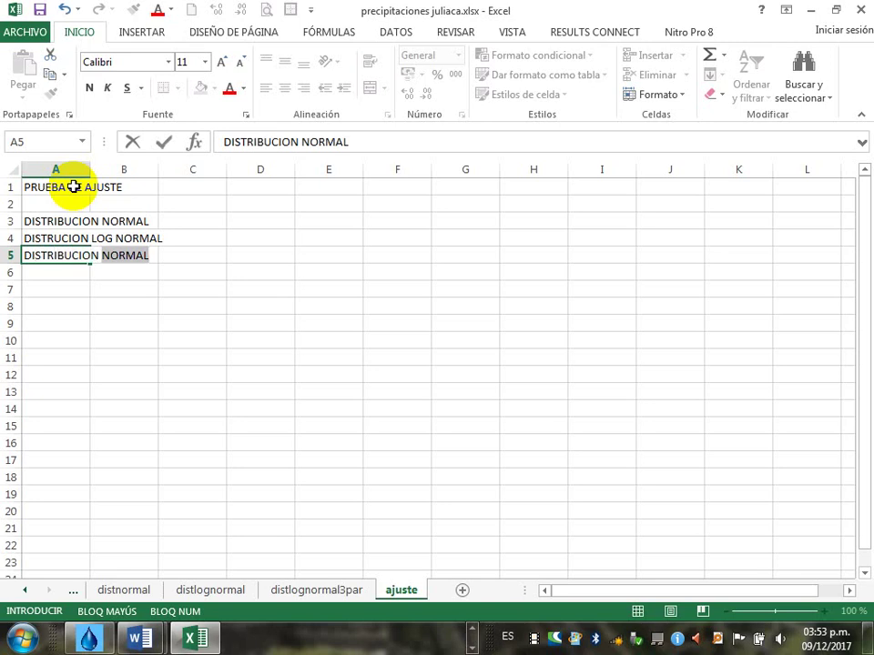
text(LOG NORMAL DE TRE)
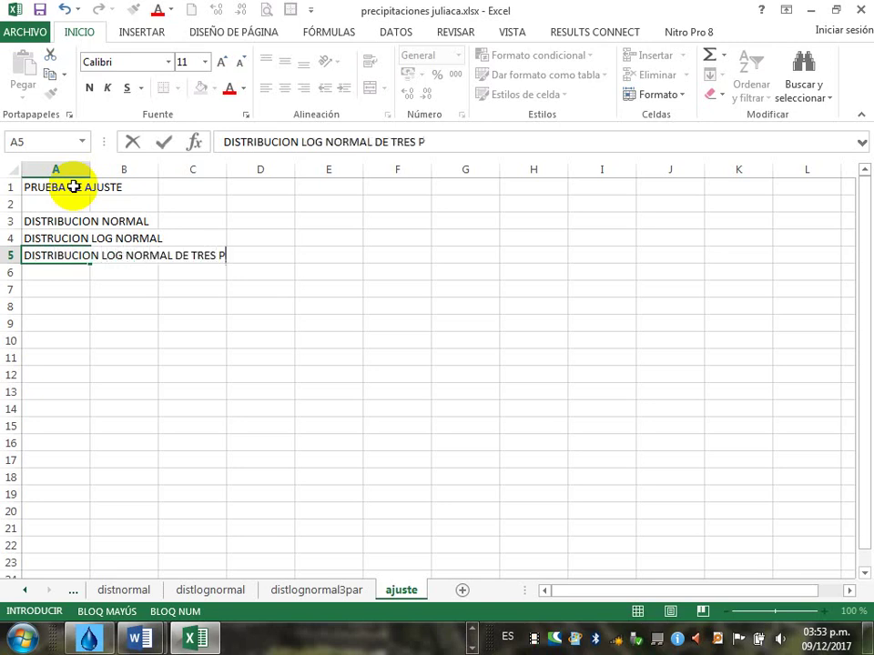
text(S)
key(Return)
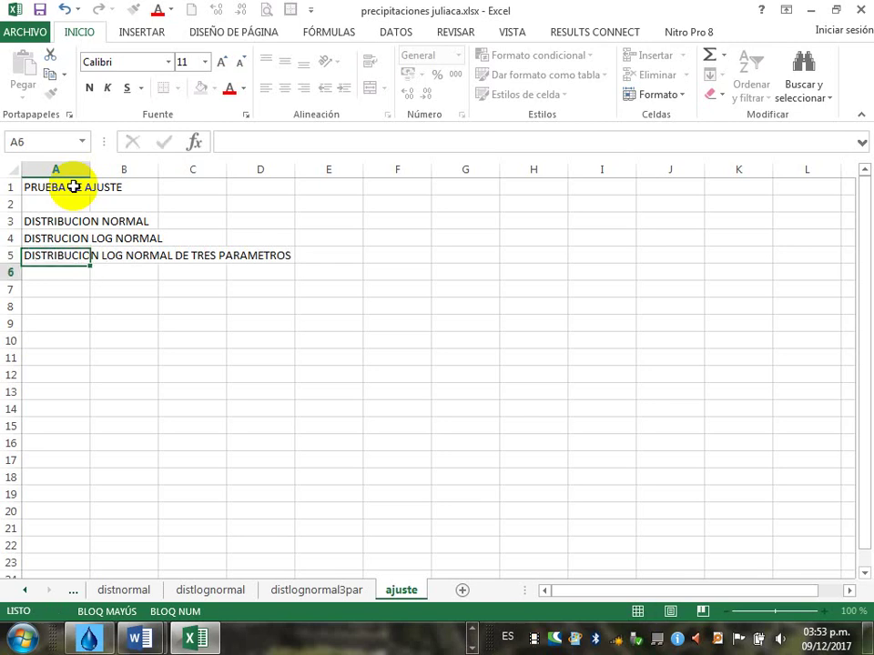
key(Down)
key(Down)
key(Down)
key(Down)
key(Down)
key(Down)
key(Down)
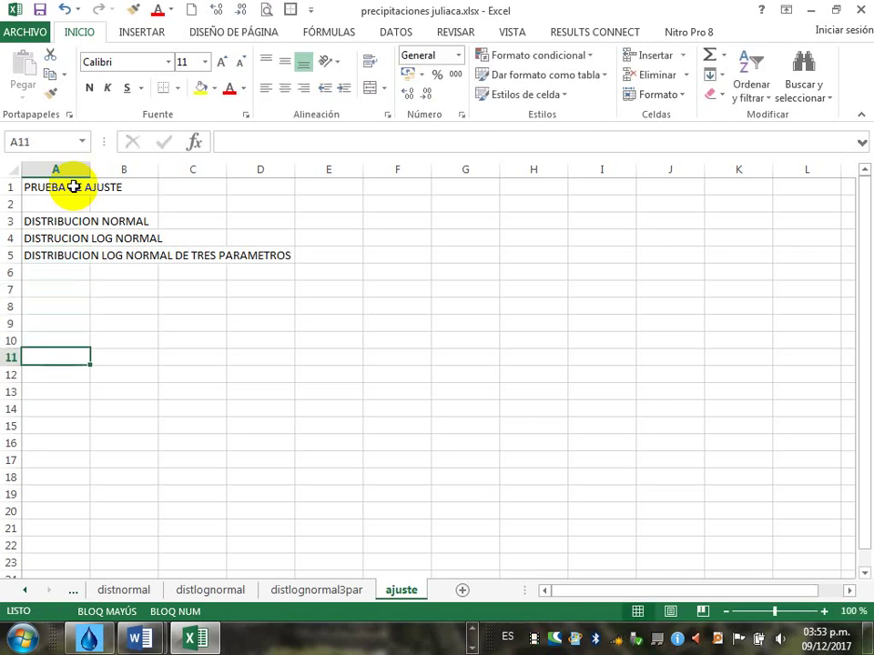
key(Up)
key(Up)
key(Up)
key(Up)
key(Up)
key(Up)
key(Up)
key(Up)
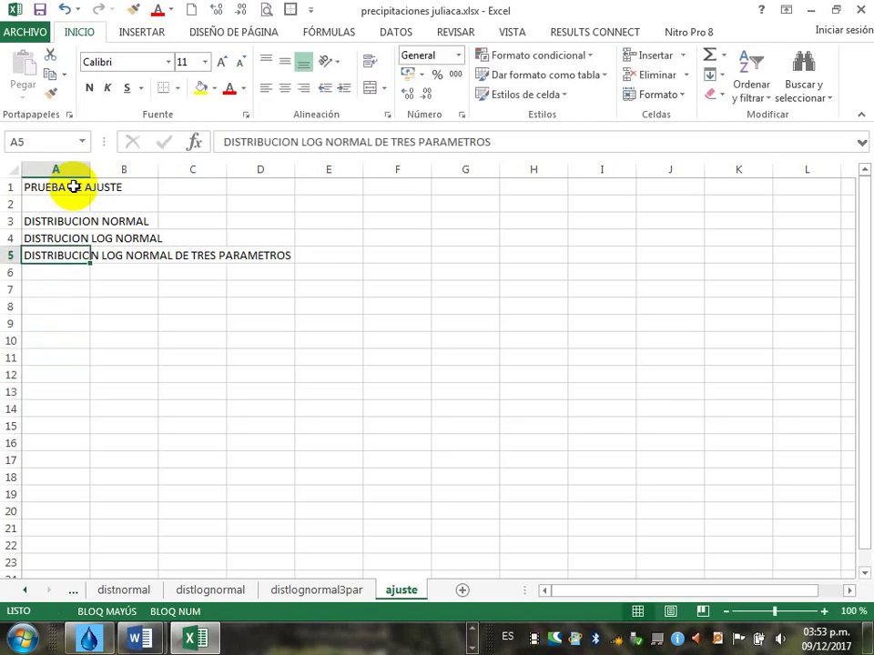
Step: Widen column A to fit its labels and link B3 to the maximum difference in cell F46 of the distnormal sheet
drag(89, 172, 304, 187)
click(333, 222)
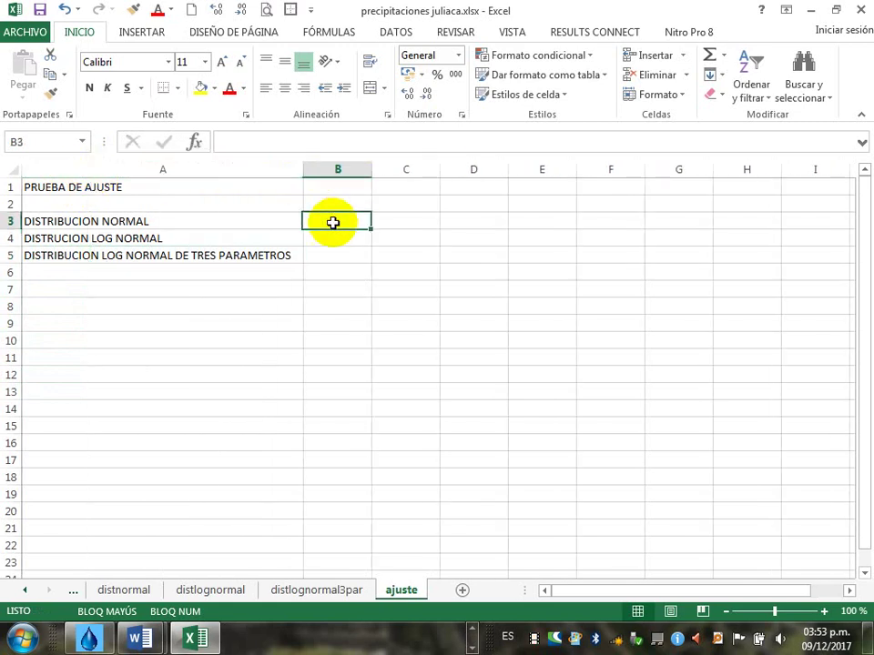
text(+)
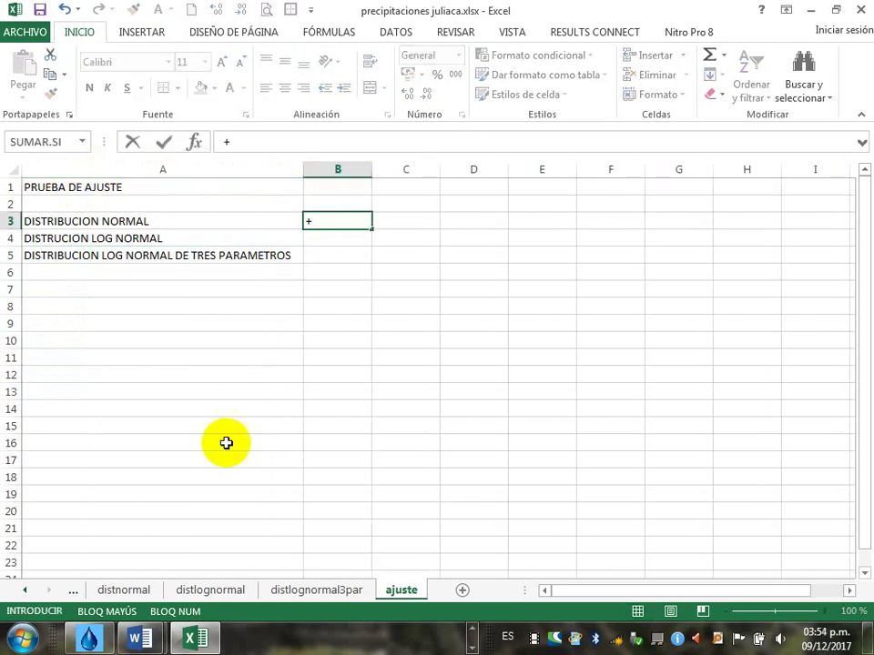
click(119, 592)
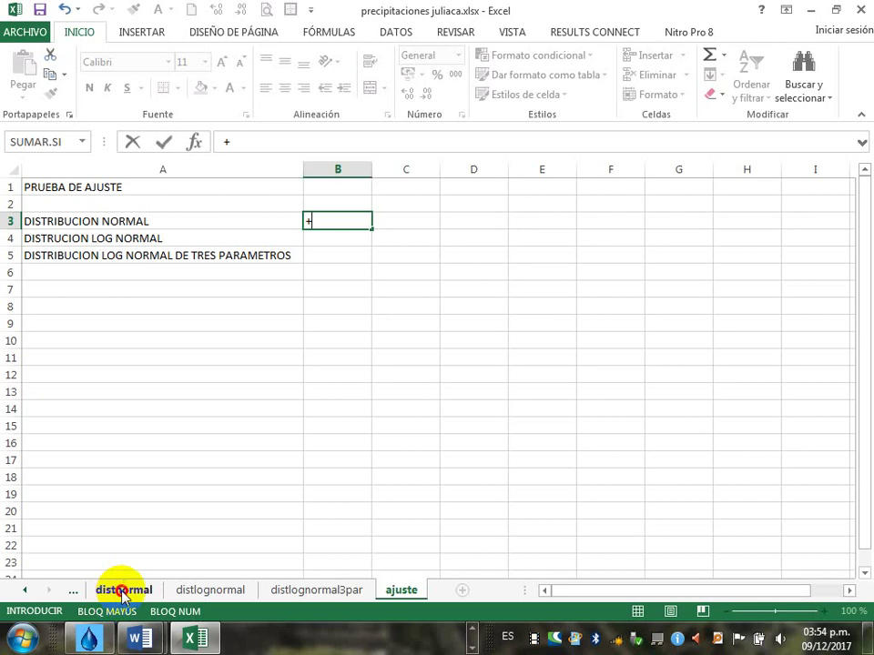
scroll(292, 415, down, 11)
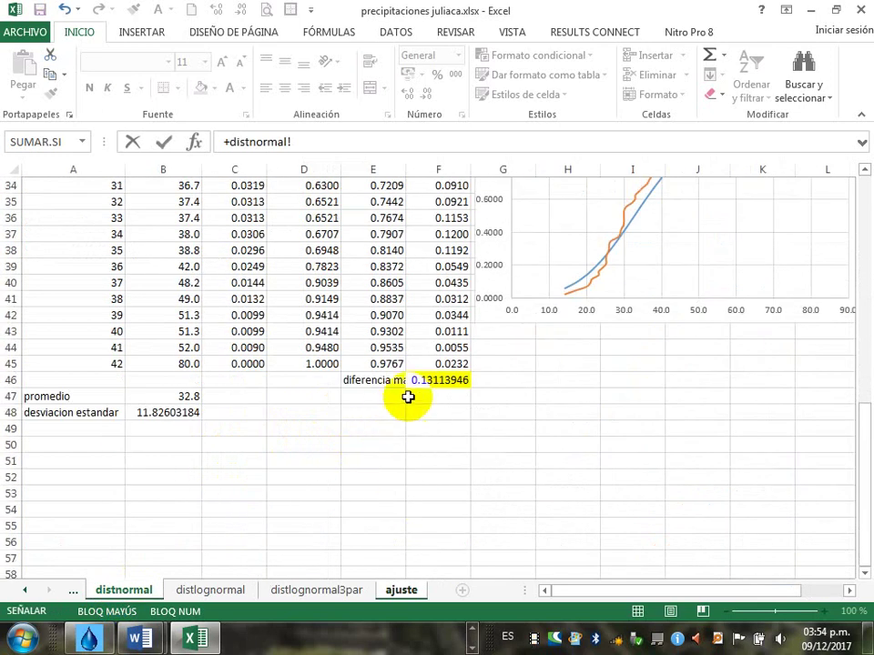
click(416, 379)
key(Return)
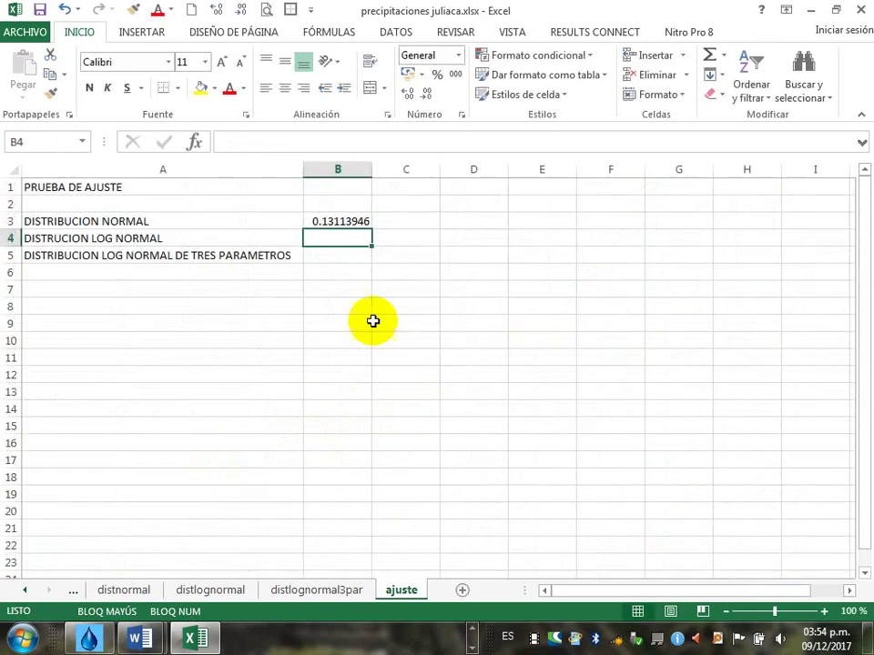
Step: Link cell B4 to the largest difference in cell G46 of the distlognormal sheet
text(+)
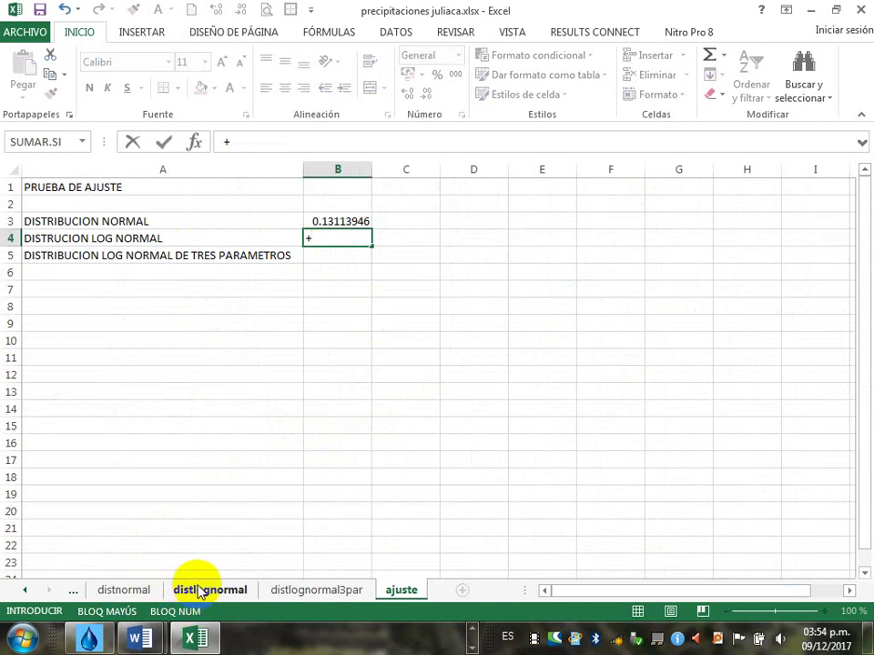
click(202, 590)
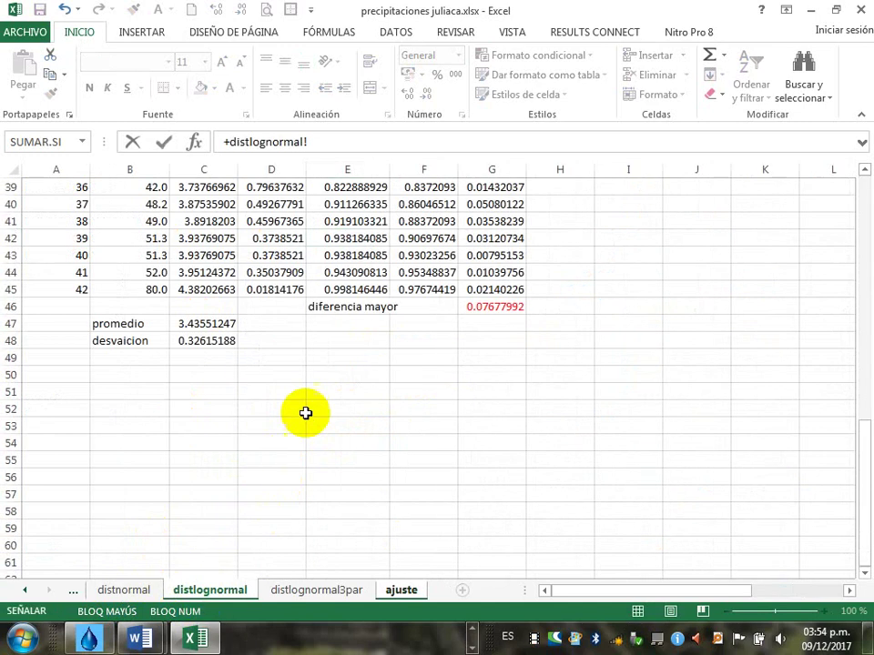
click(493, 306)
key(Return)
Step: Link cell B5 to the maximum difference in cell G46 of the distlognormal3par sheet
text(+)
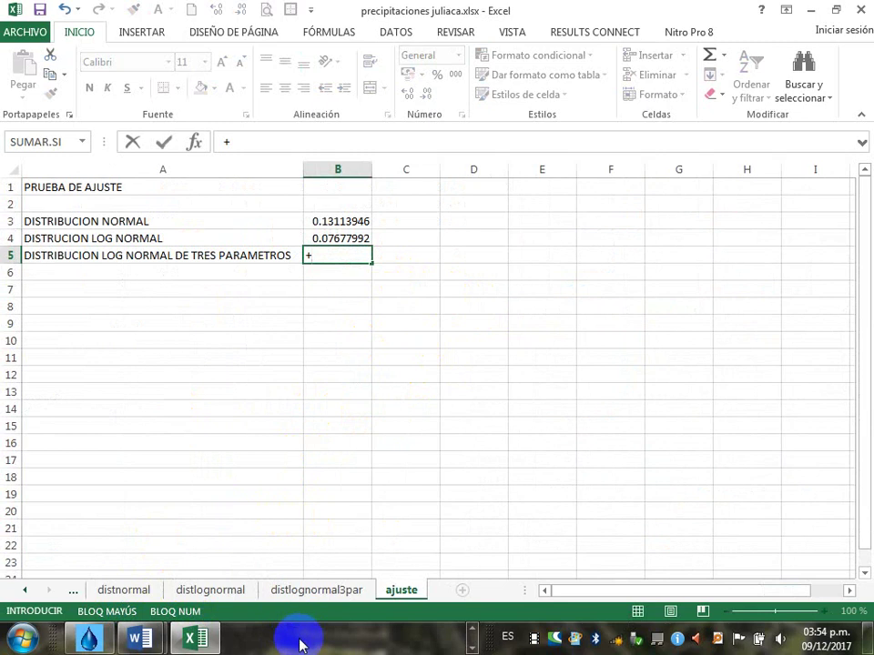
click(309, 591)
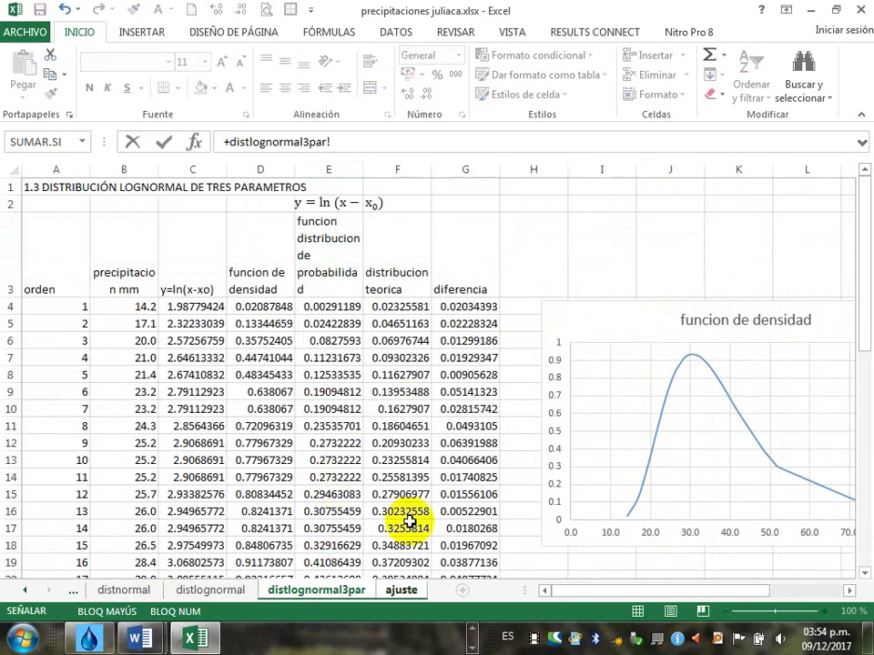
scroll(401, 501, down, 9)
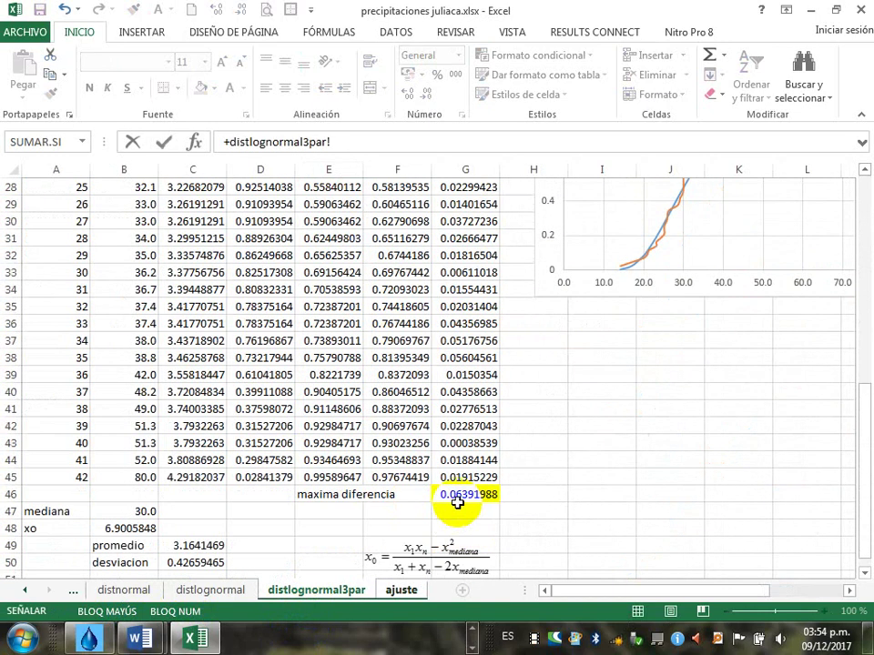
click(458, 496)
key(Return)
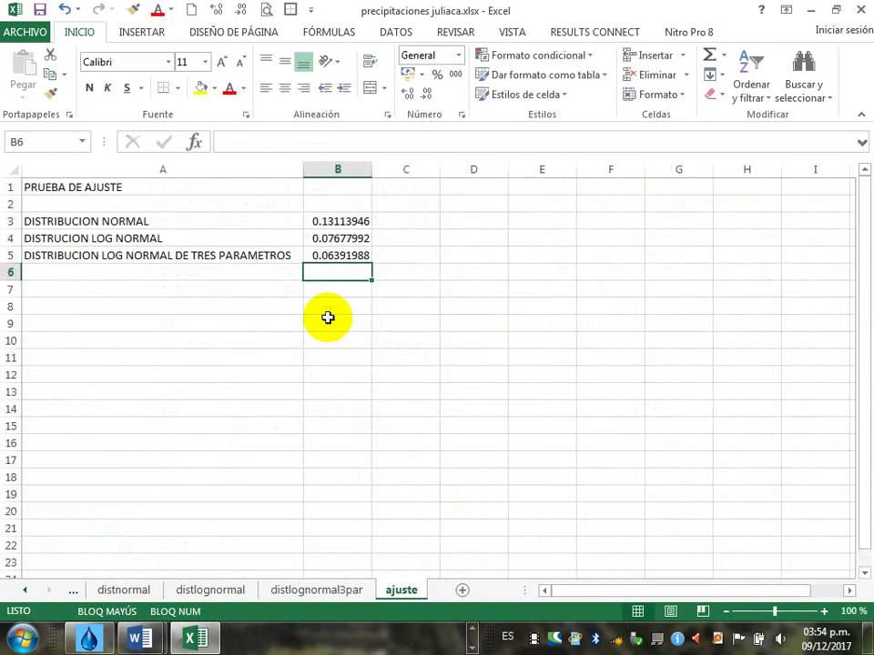
click(341, 256)
click(341, 239)
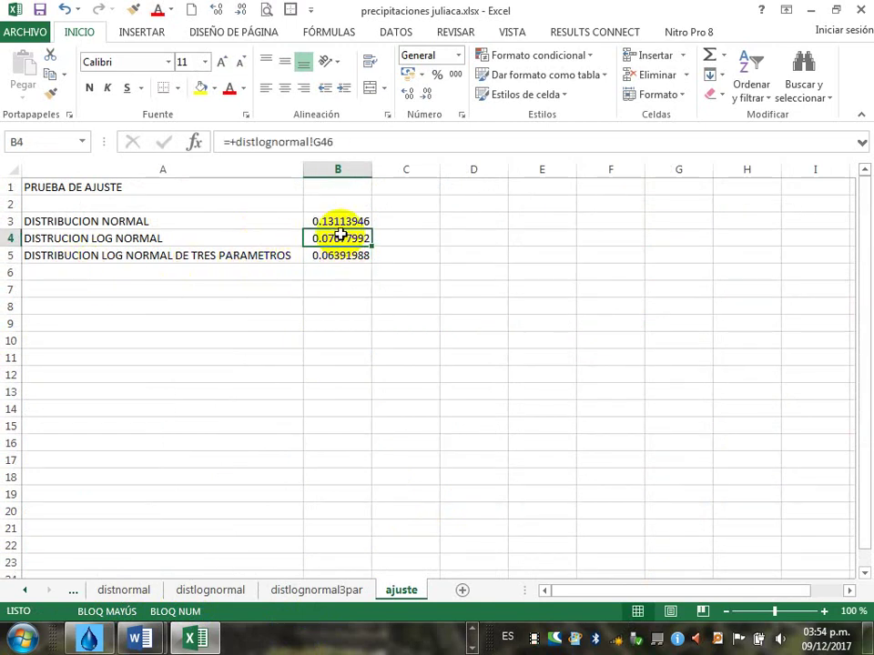
click(339, 222)
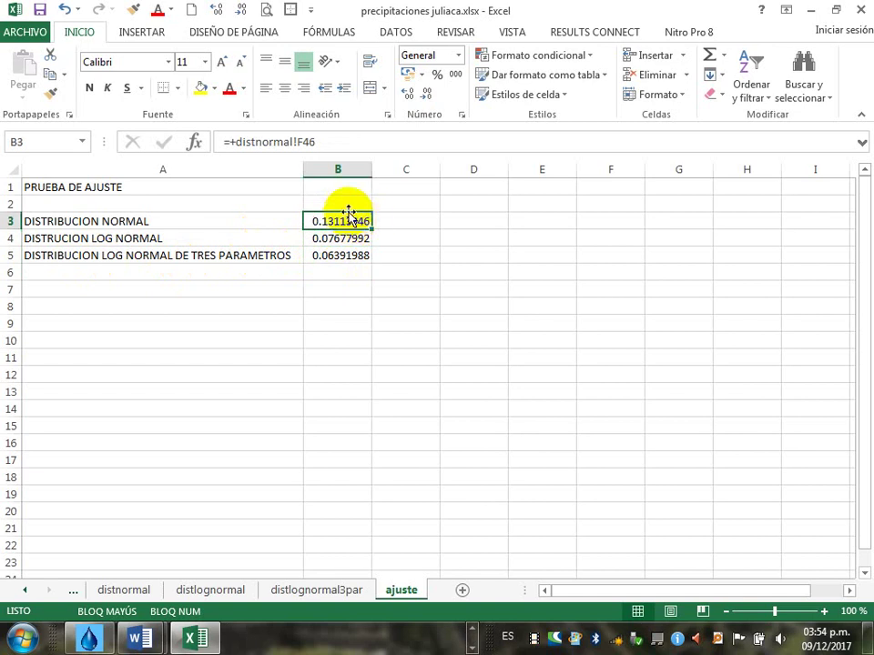
Step: Insert a blank row above the DISTRIBUCION NORMAL row
click(7, 221)
right_click(11, 221)
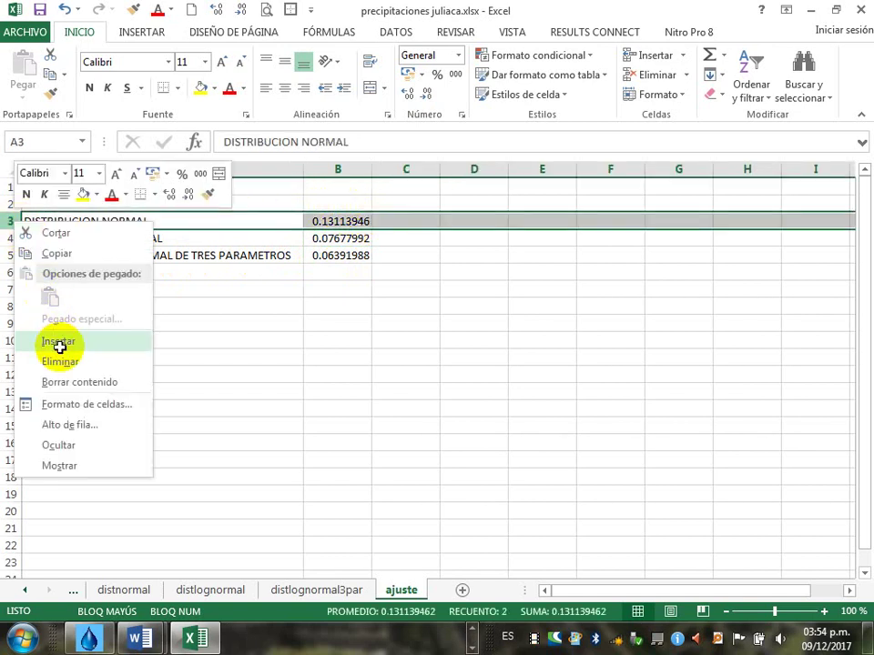
click(58, 343)
Step: Enter the label NIVEL DE SIGNIFICACION in A3 and its value 0.05 in B3
click(73, 220)
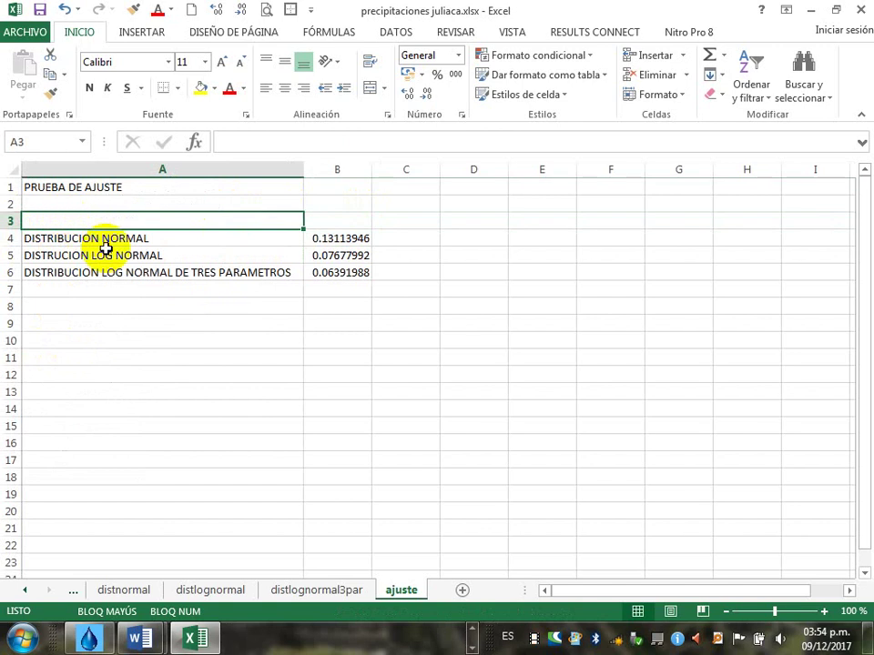
text(NIVWE)
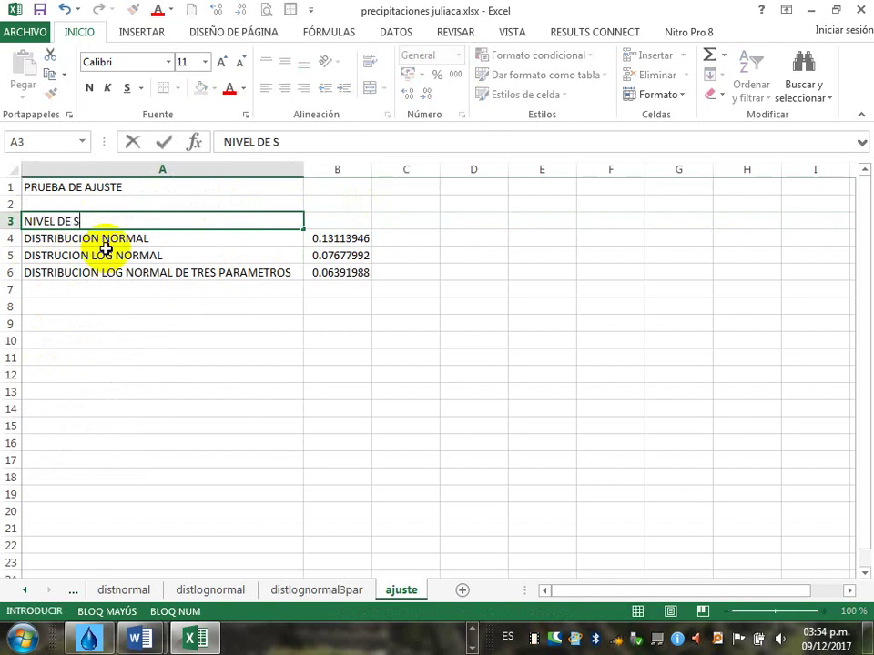
key(Return)
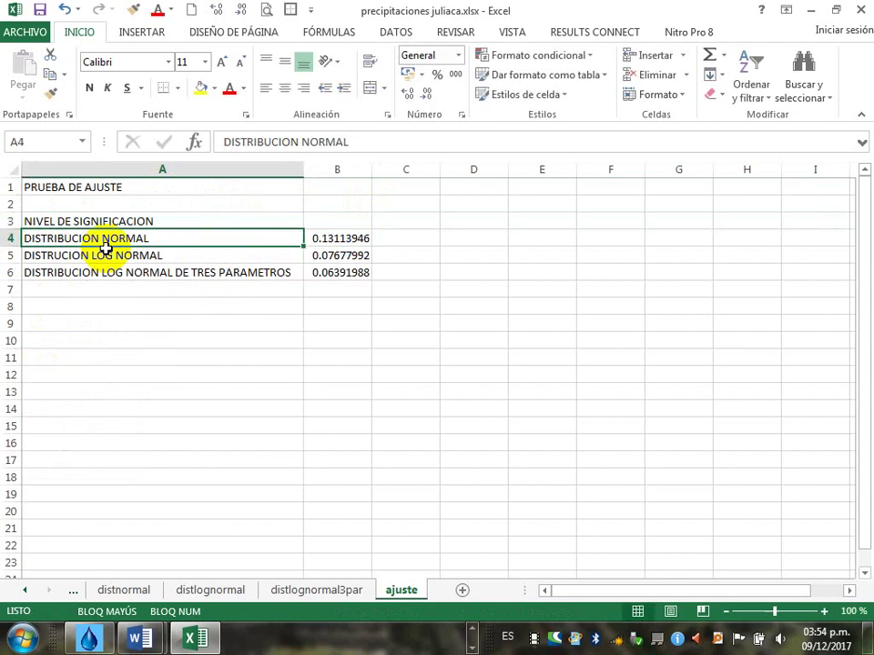
key(Up)
key(Right)
text(0.0)
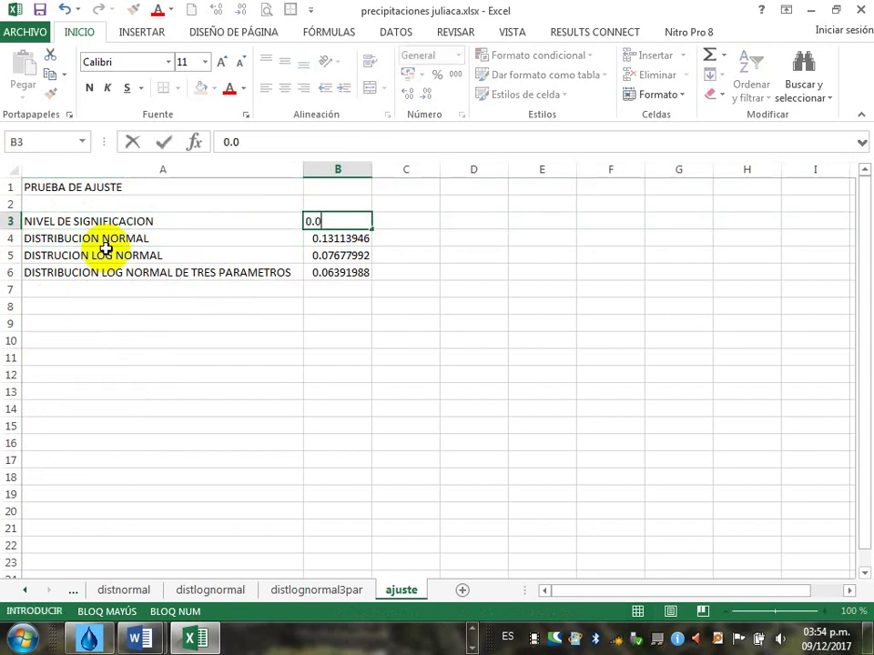
text(5)
key(Return)
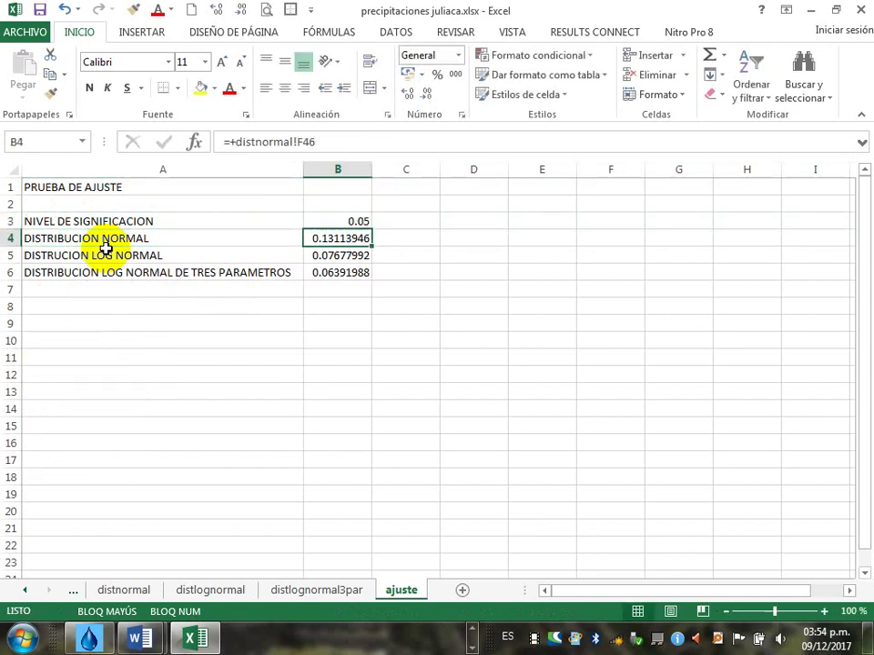
Step: Insert a blank row 4 above the DISTRIBUCION NORMAL row
click(5, 238)
right_click(5, 239)
click(40, 356)
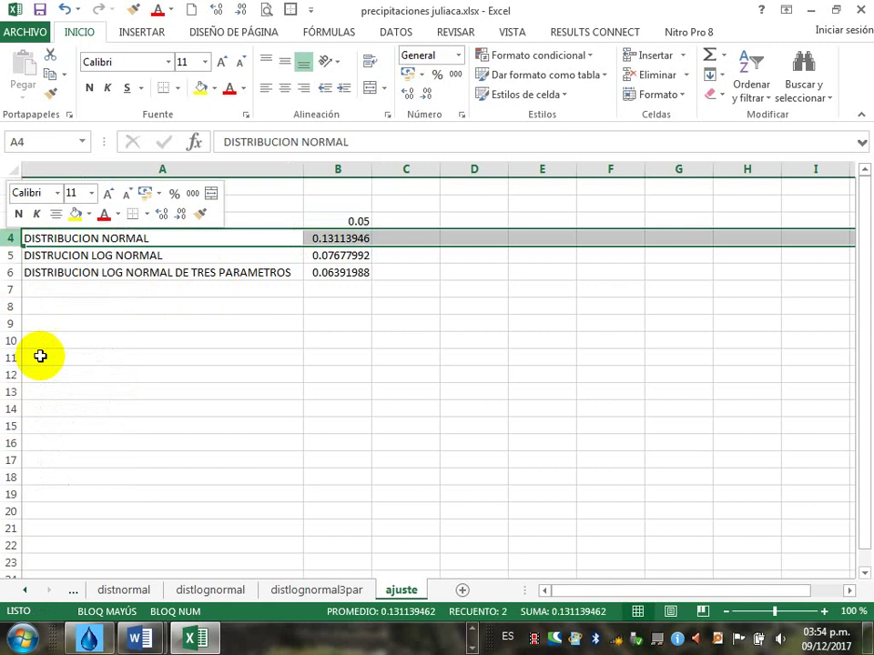
Step: Enter the label NUMERO DE DATOS in A4 and its value 42 in B4
click(53, 234)
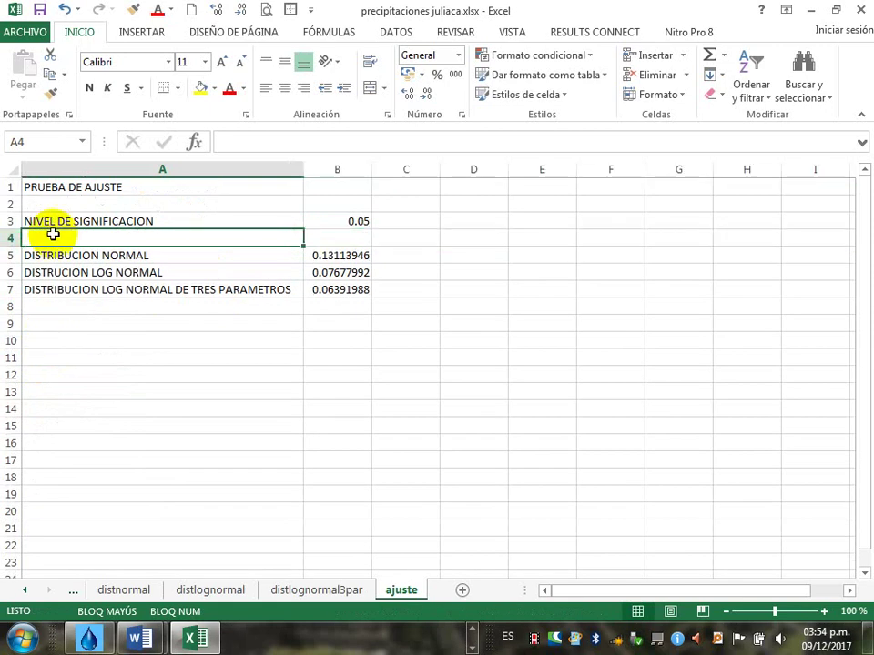
text(NUMERO DE DAT)
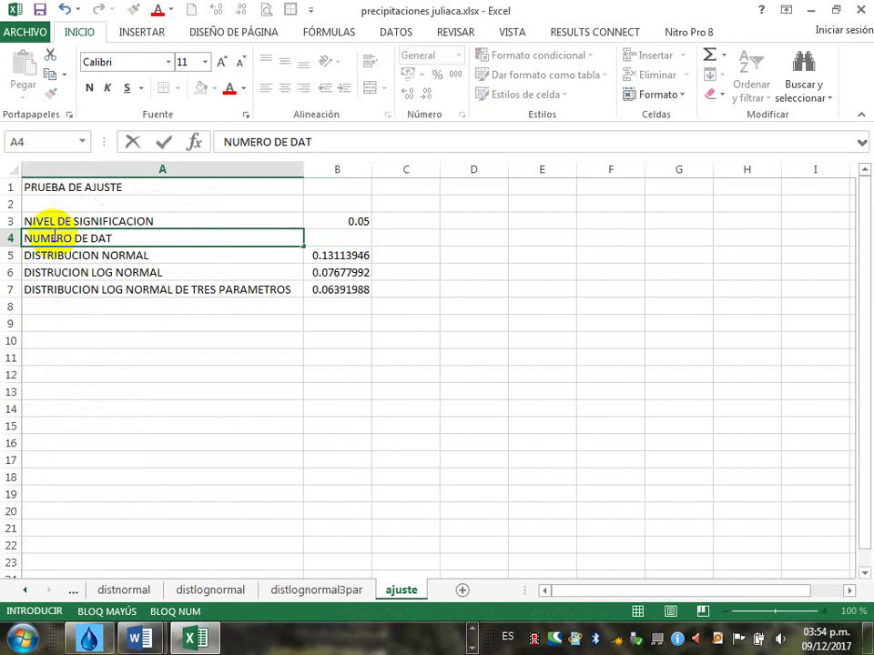
text(OS)
key(Return)
key(Up)
key(Right)
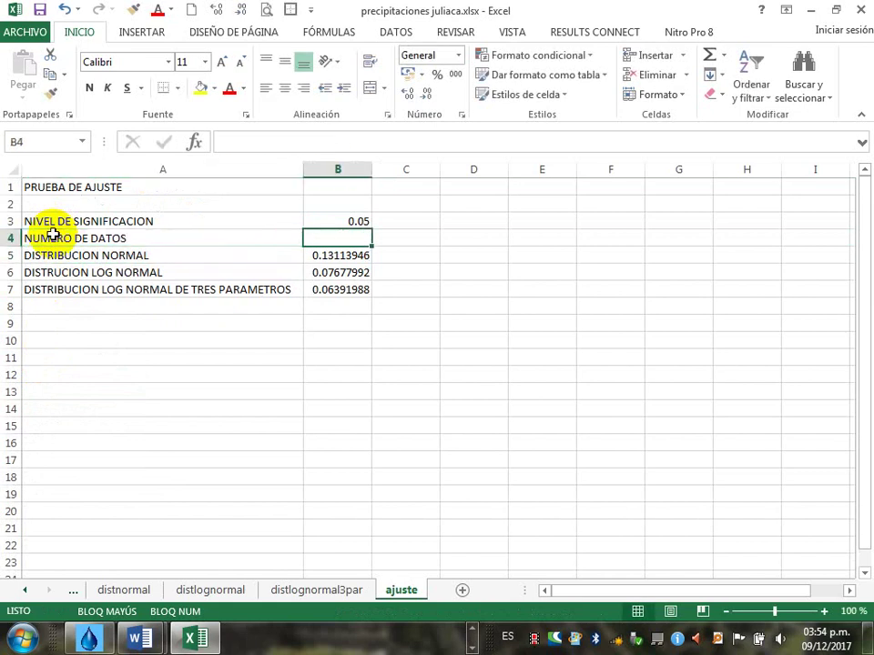
text(42)
key(Return)
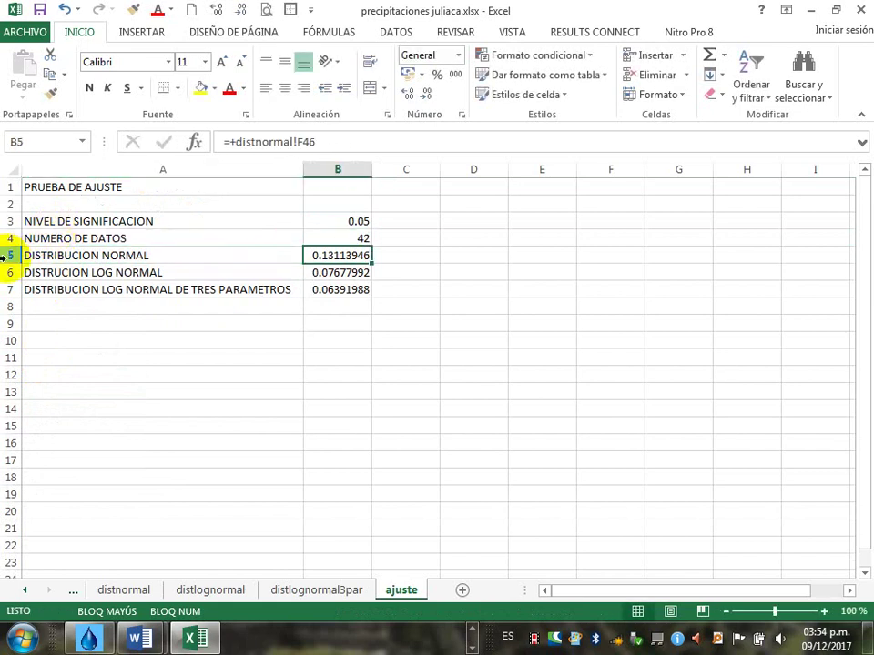
Step: Insert two blank rows between the NUMERO DE DATOS and DISTRIBUCION NORMAL rows
click(8, 256)
right_click(10, 258)
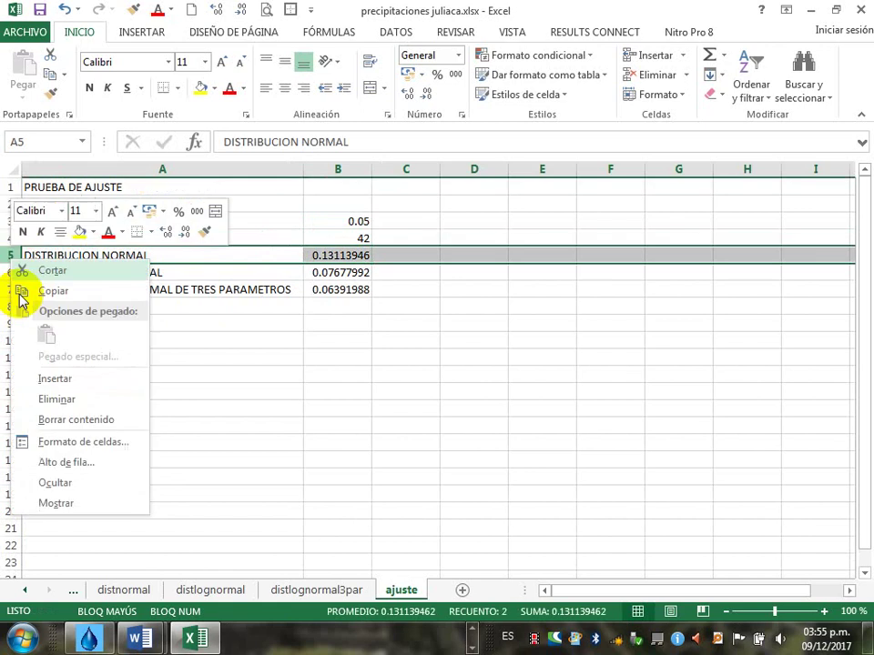
click(52, 382)
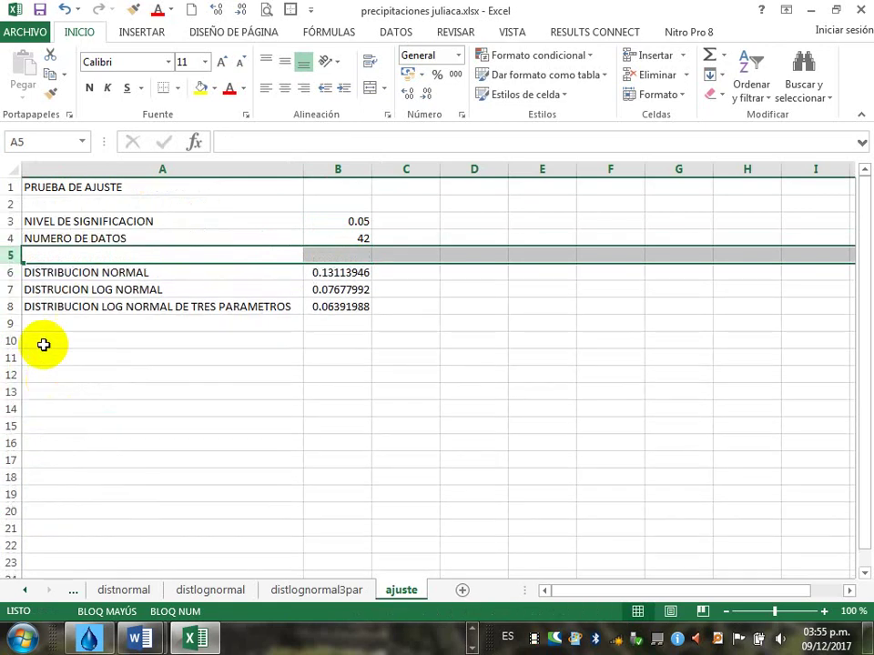
right_click(11, 257)
click(53, 376)
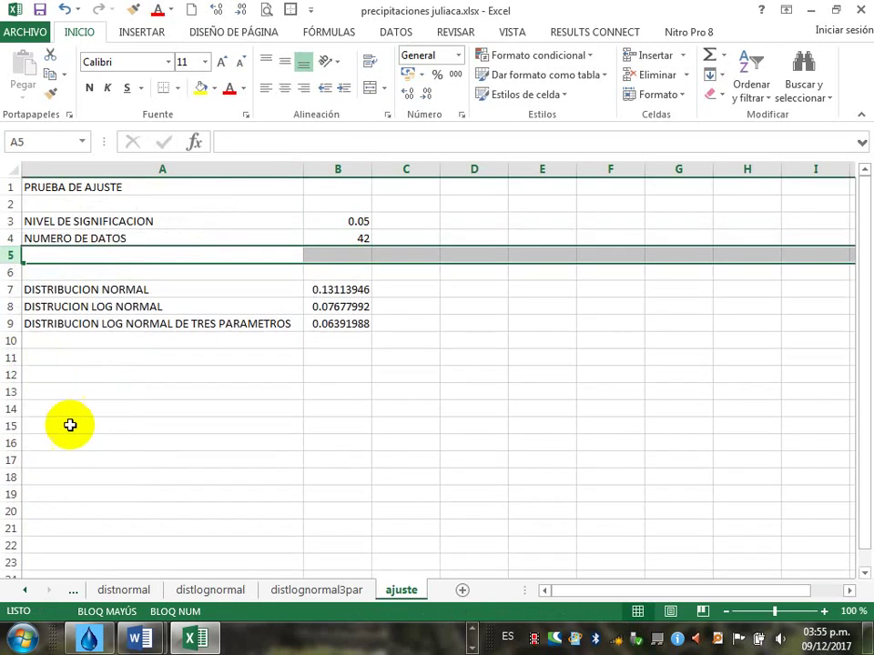
Step: Switch to the Word document on goodness-of-fit tests and review the acceptance conditions and the Kolmogorov Smirnov critical-value table
click(140, 637)
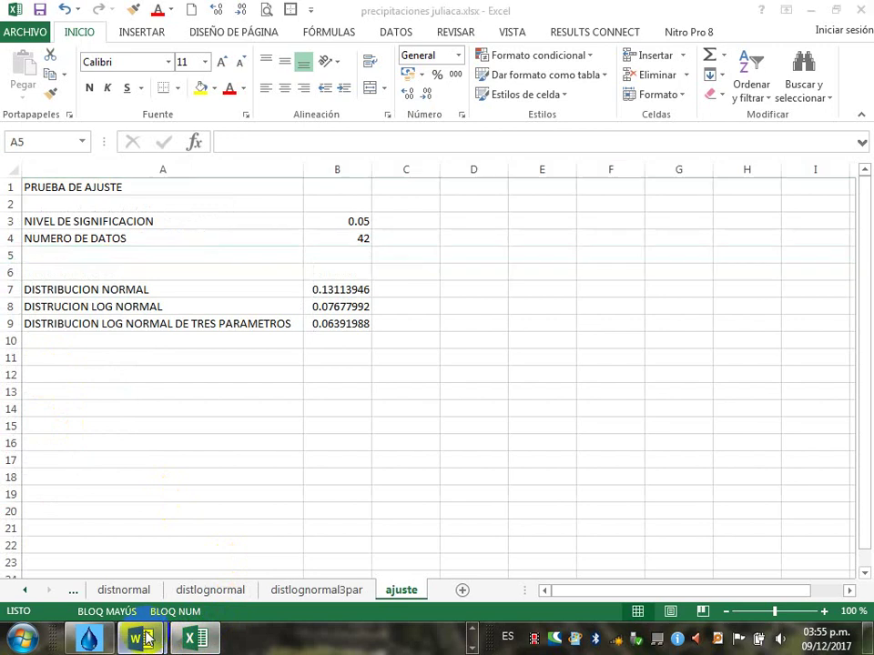
click(279, 528)
scroll(283, 470, up, 12)
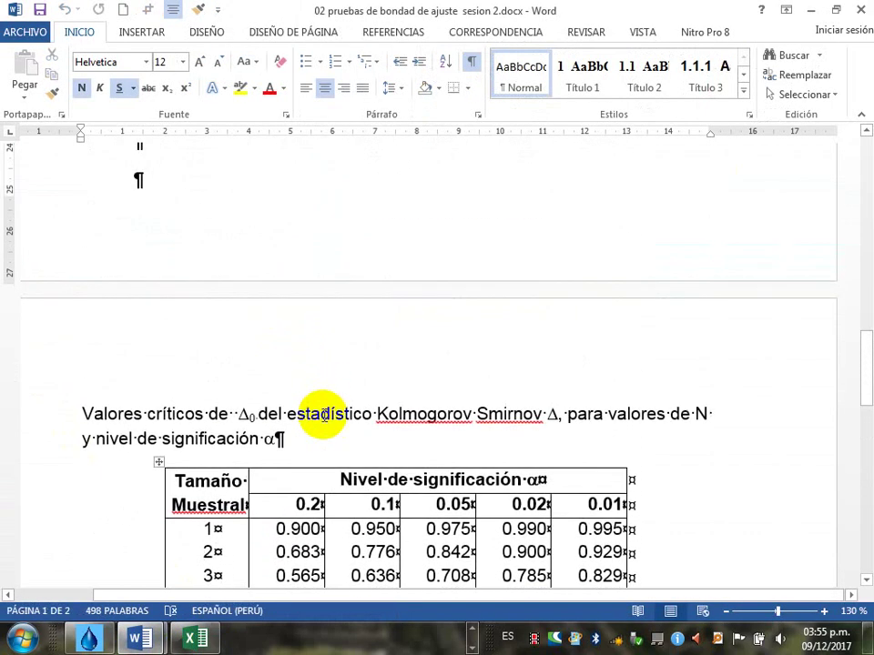
scroll(323, 391, up, 6)
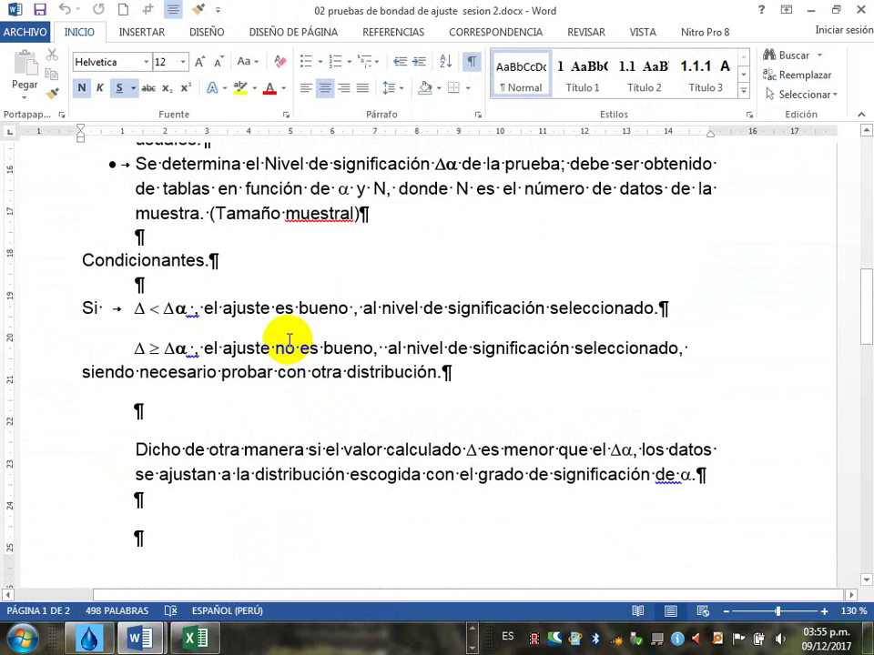
scroll(286, 339, up, 2)
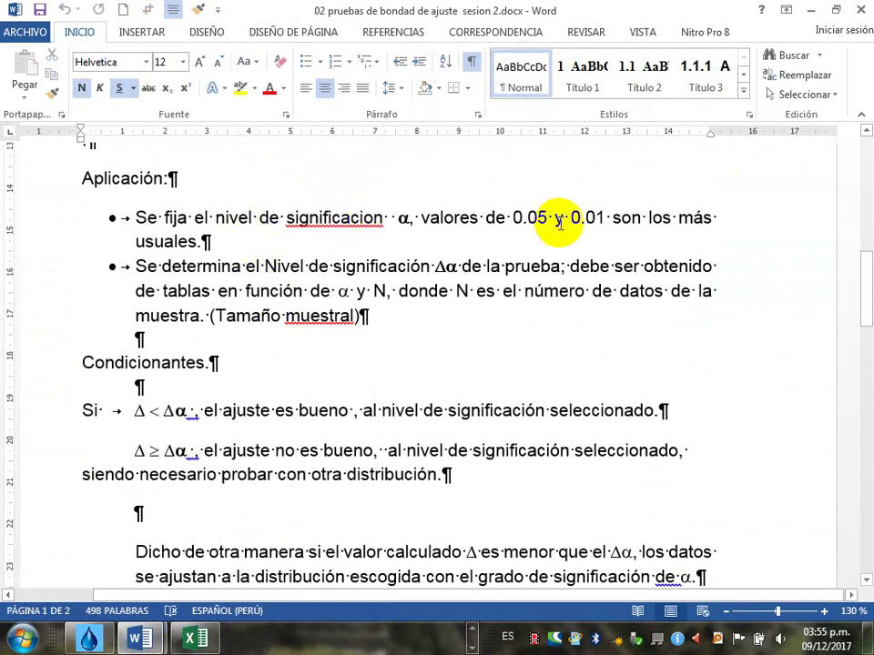
scroll(257, 441, down, 8)
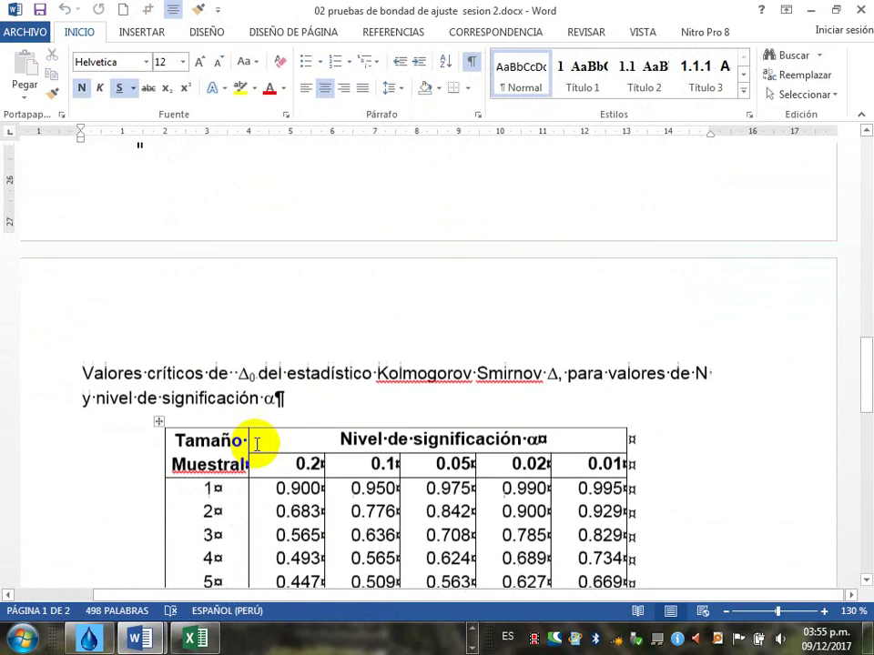
scroll(256, 443, down, 3)
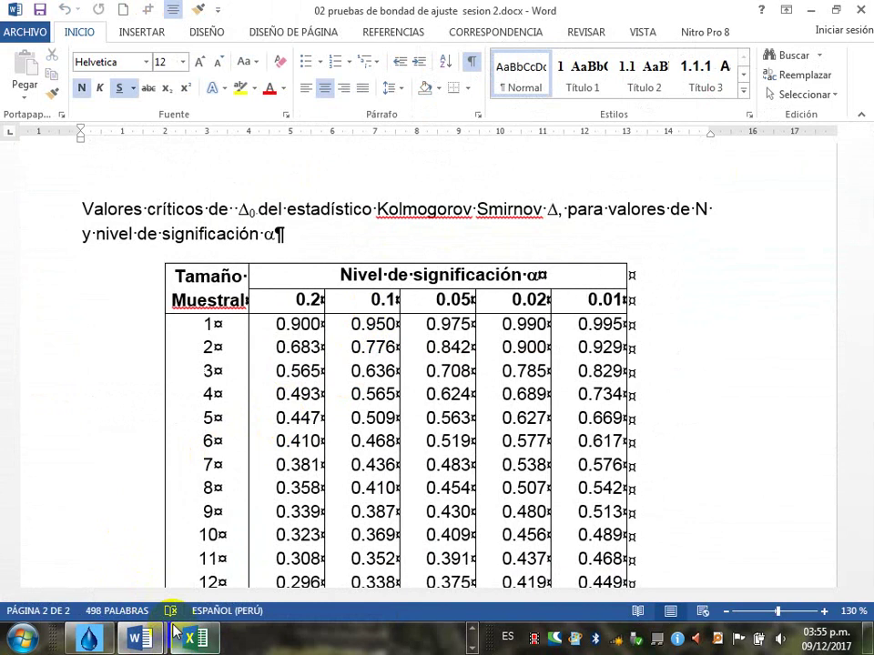
Step: Return to the Excel workbook and enter the label NIVEL DE SIGNIFICACION in A5
mouse_move(160, 642)
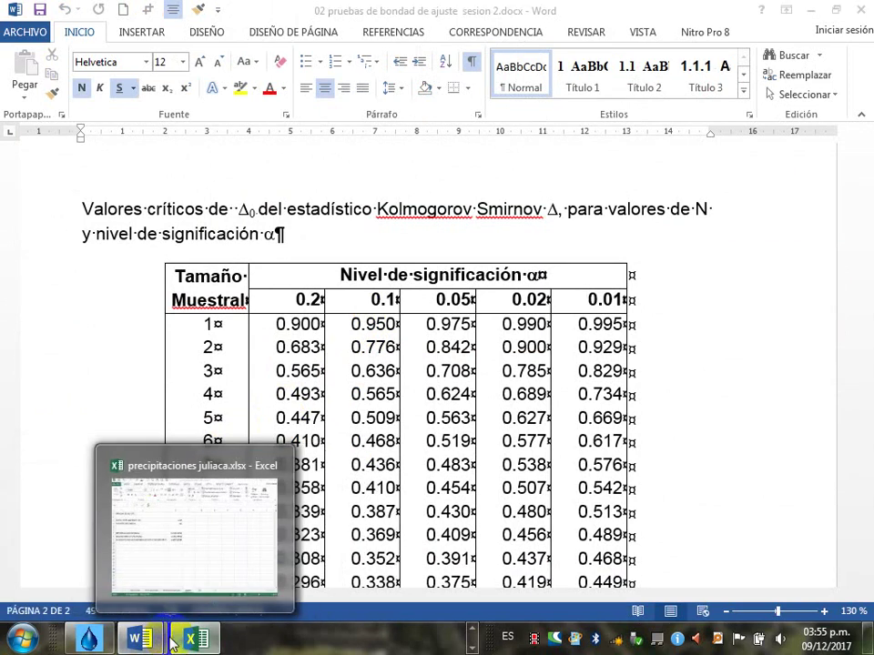
click(136, 492)
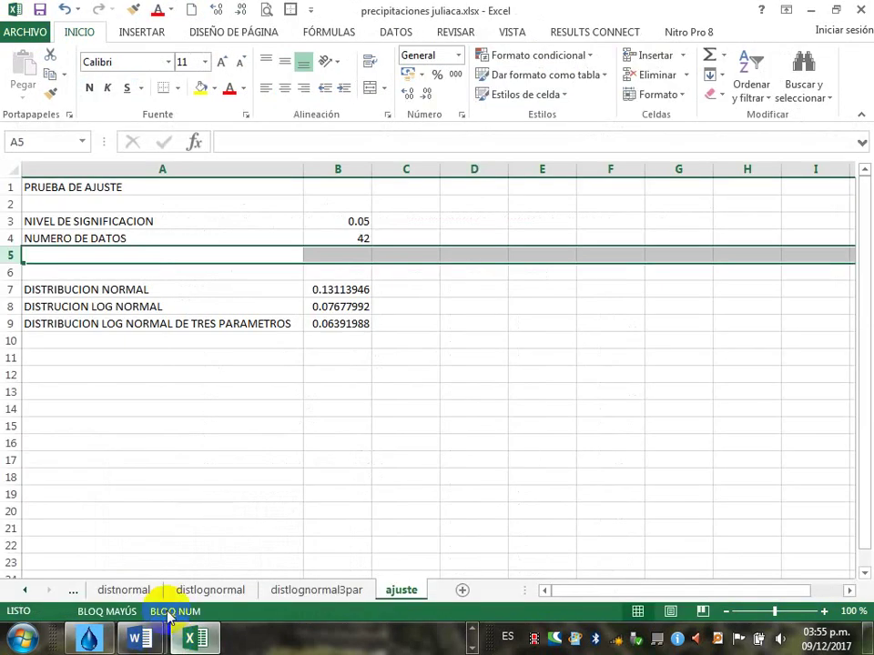
click(64, 256)
text(NIVEL DE SIGNIFICACION)
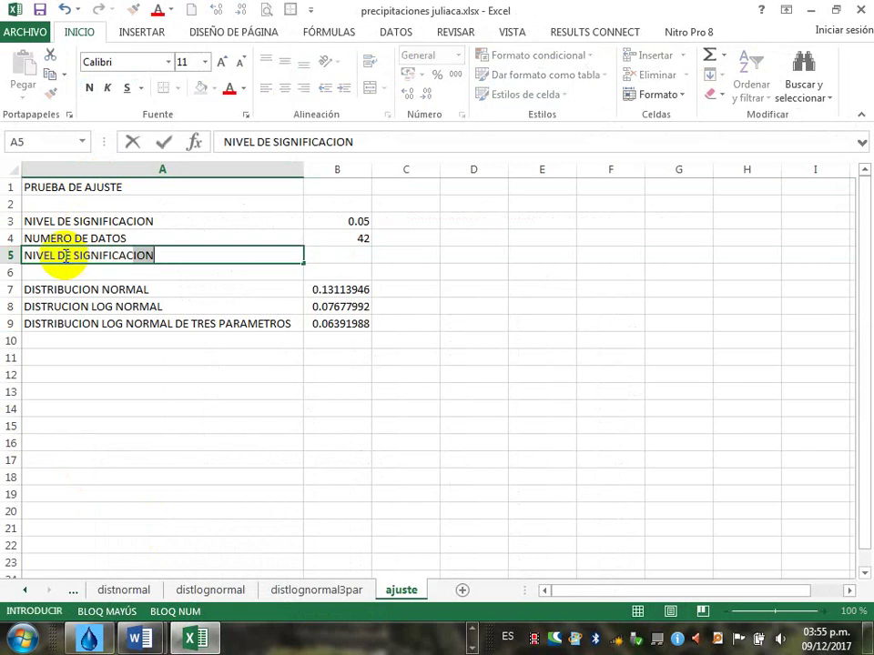
key(Tab)
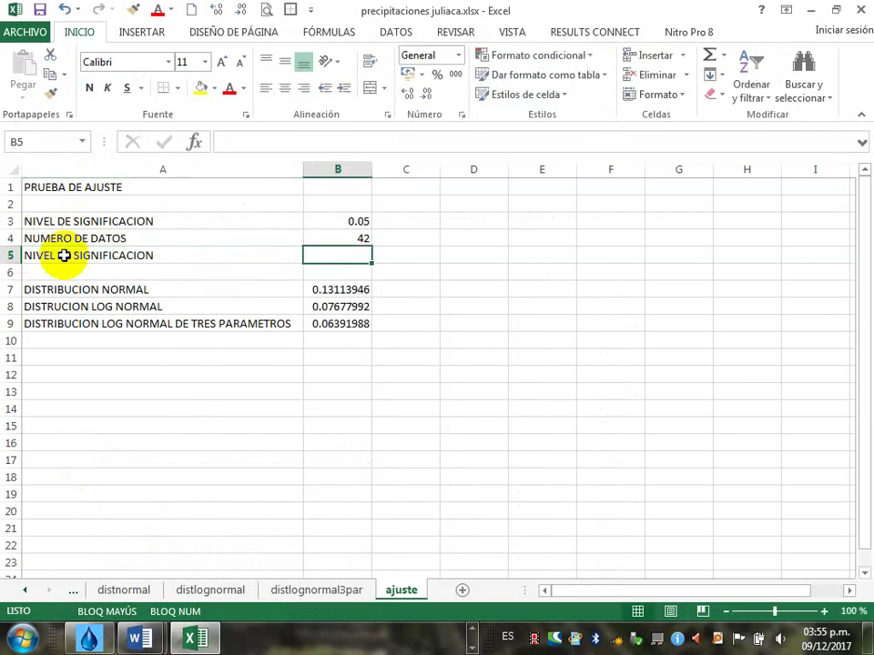
Step: Enter the formula +1.36/B4^0.5 in B5, taking the N > 35 expression for 0.05 from the critical-value table in Word
text(+)
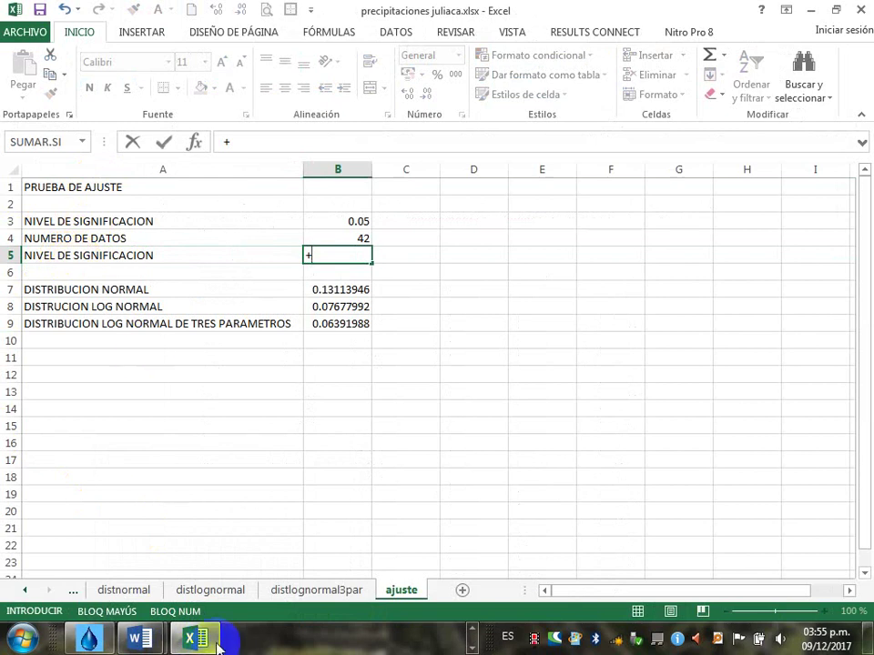
mouse_move(141, 638)
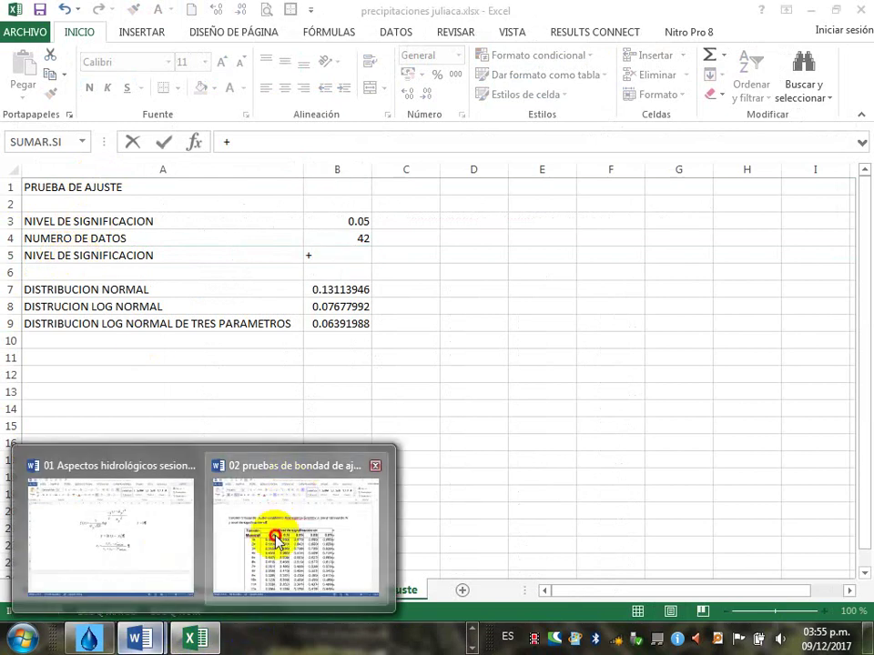
click(276, 538)
scroll(347, 362, up, 8)
scroll(338, 353, down, 12)
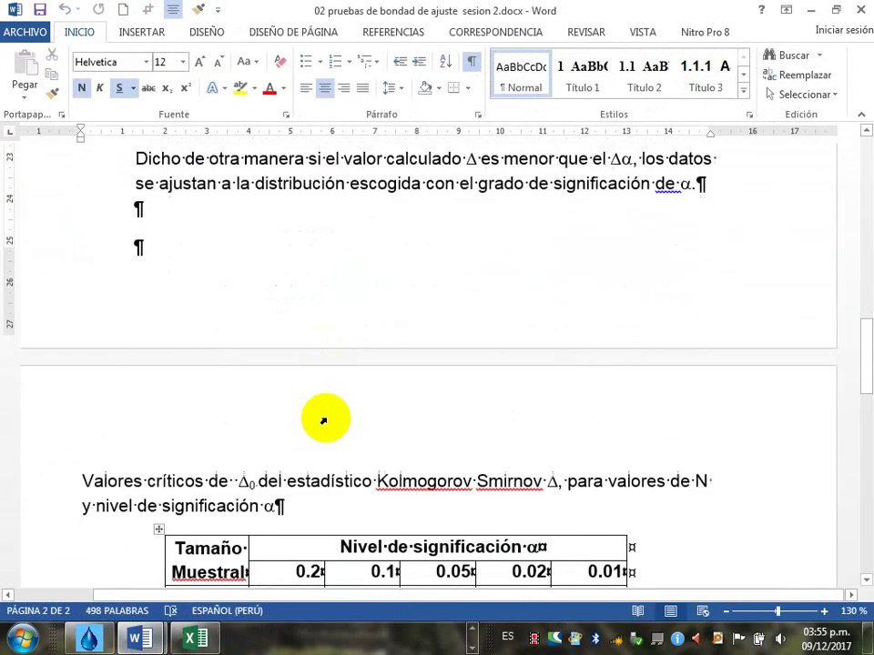
scroll(324, 440, down, 10)
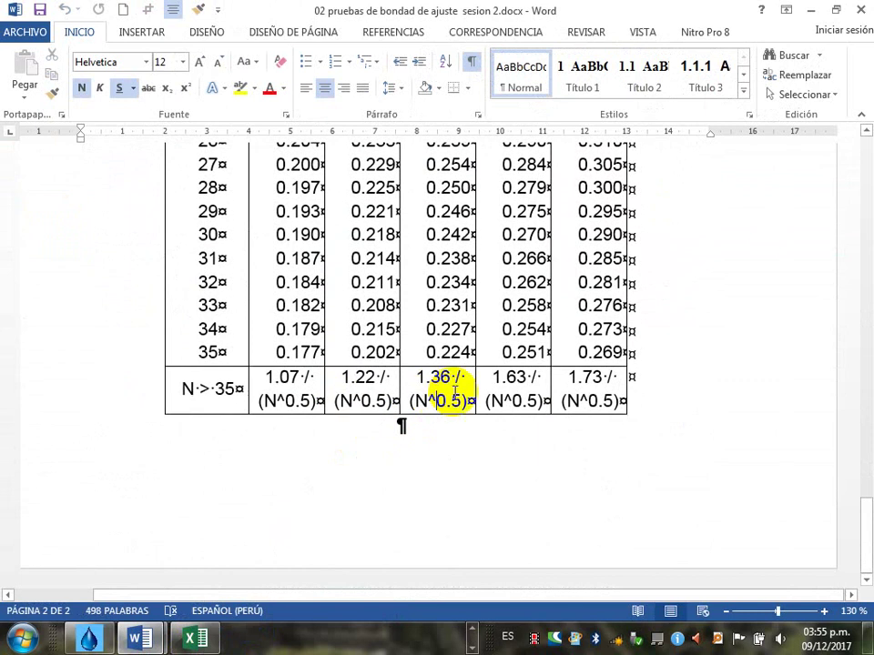
click(440, 383)
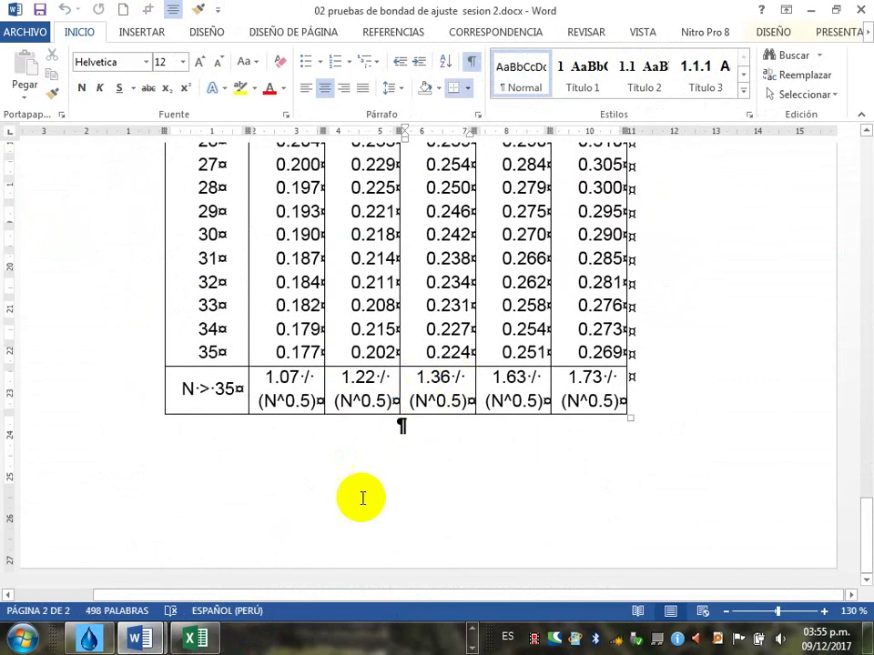
click(198, 640)
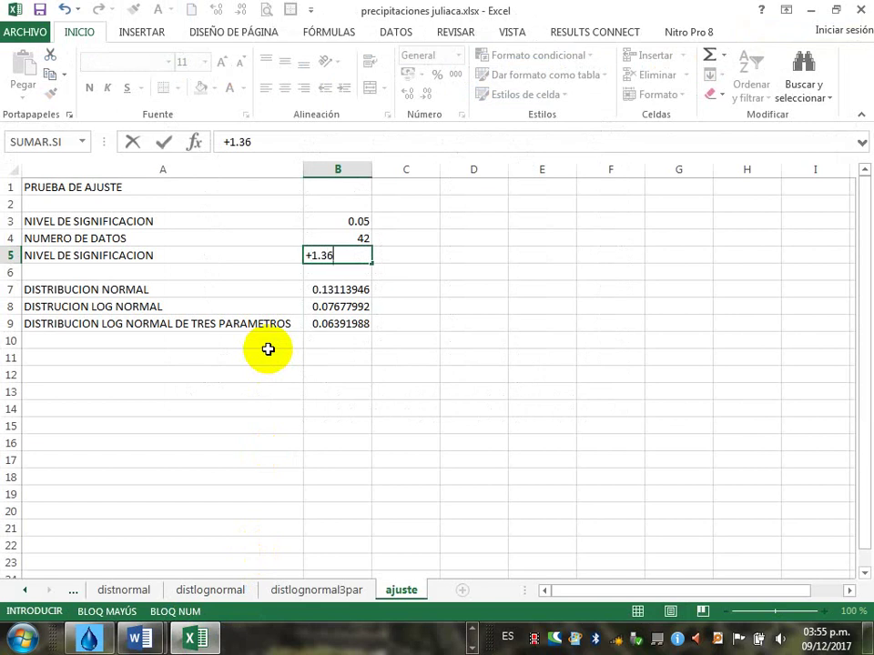
click(356, 238)
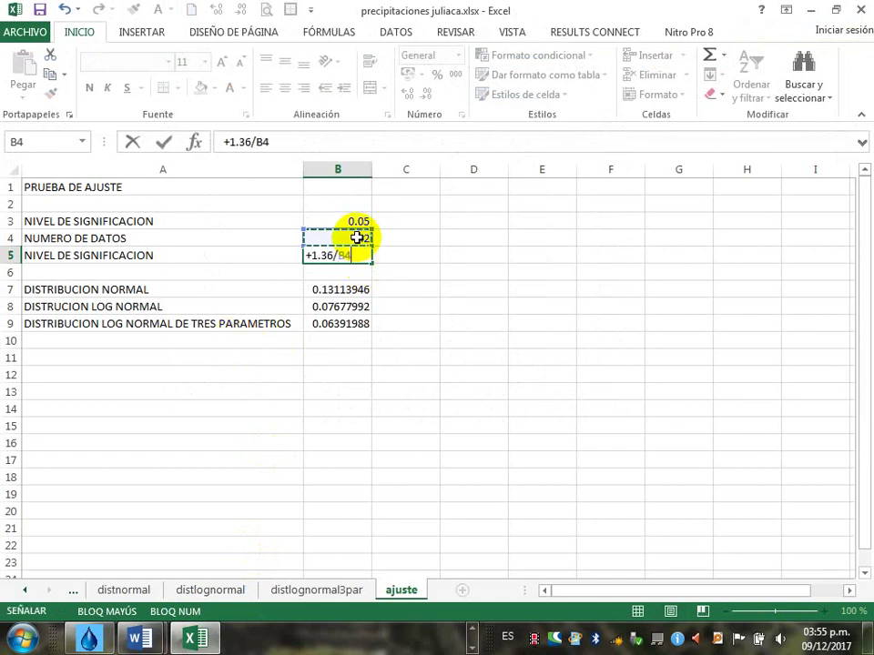
text(^0.5)
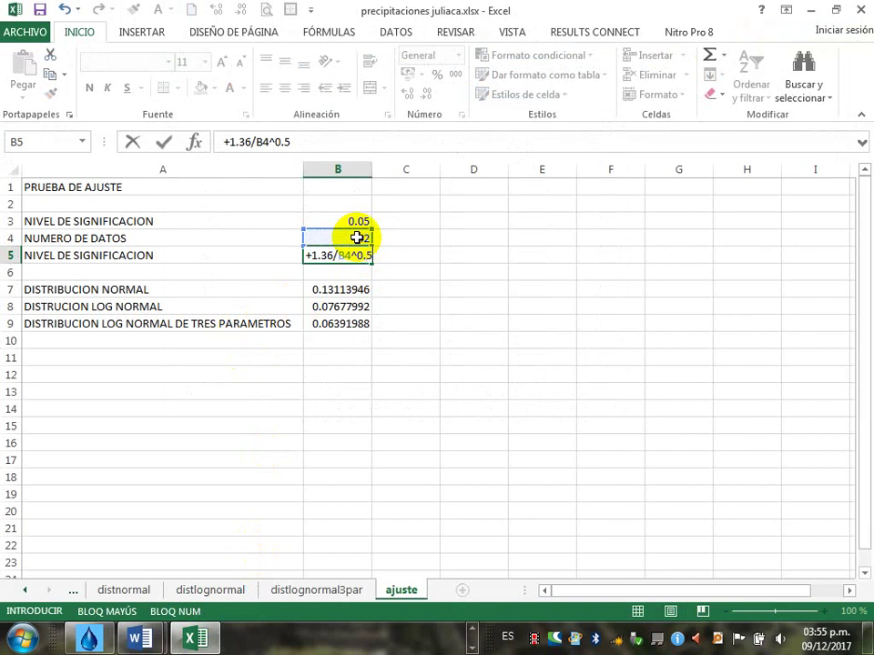
key(Return)
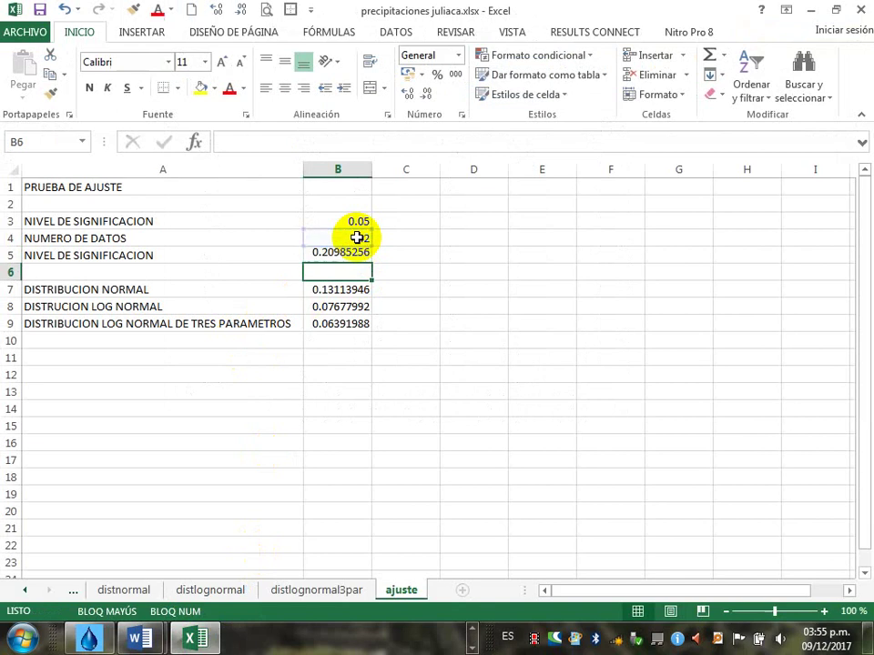
Step: Link cells C7, C8 and C9 beside the three distributions to the critical value in B5
click(409, 290)
text(+)
click(313, 259)
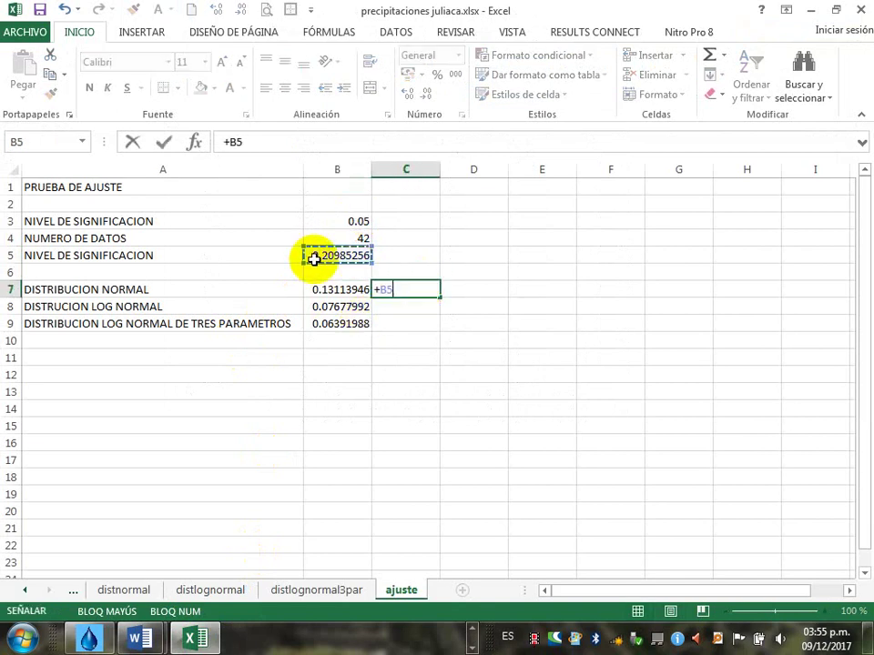
key(Return)
text(+)
click(350, 256)
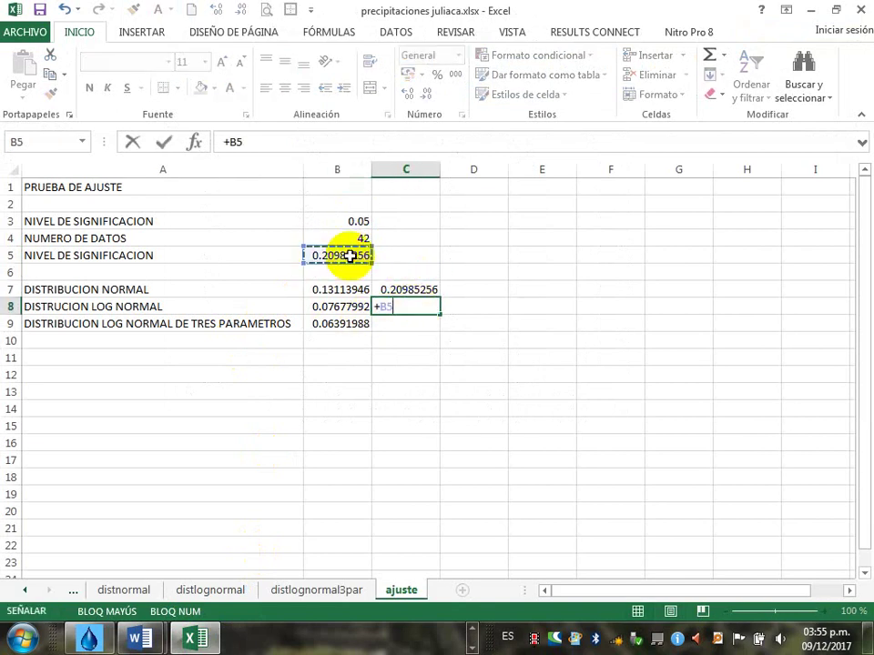
key(Return)
text(+)
click(344, 256)
key(Return)
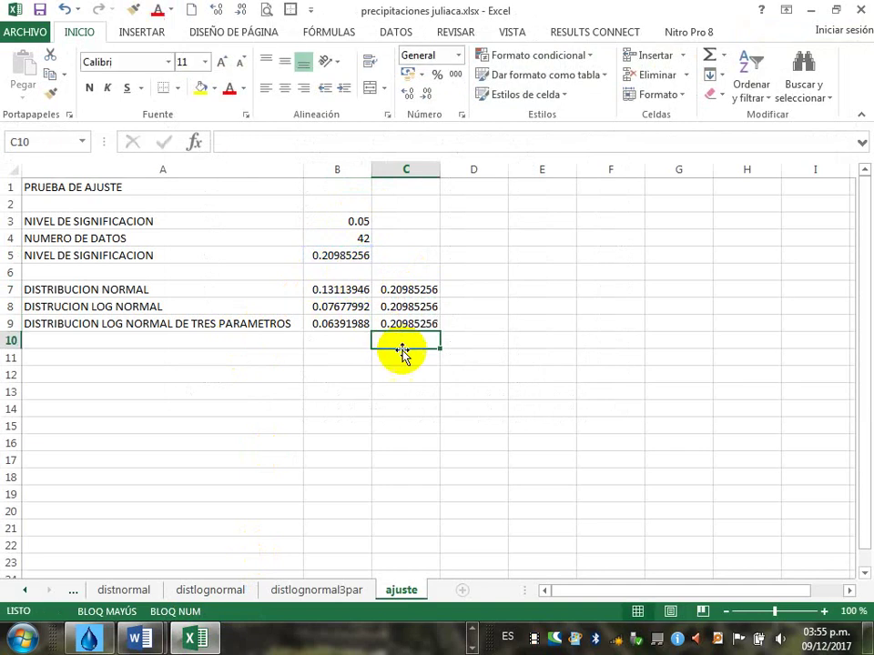
key(Return)
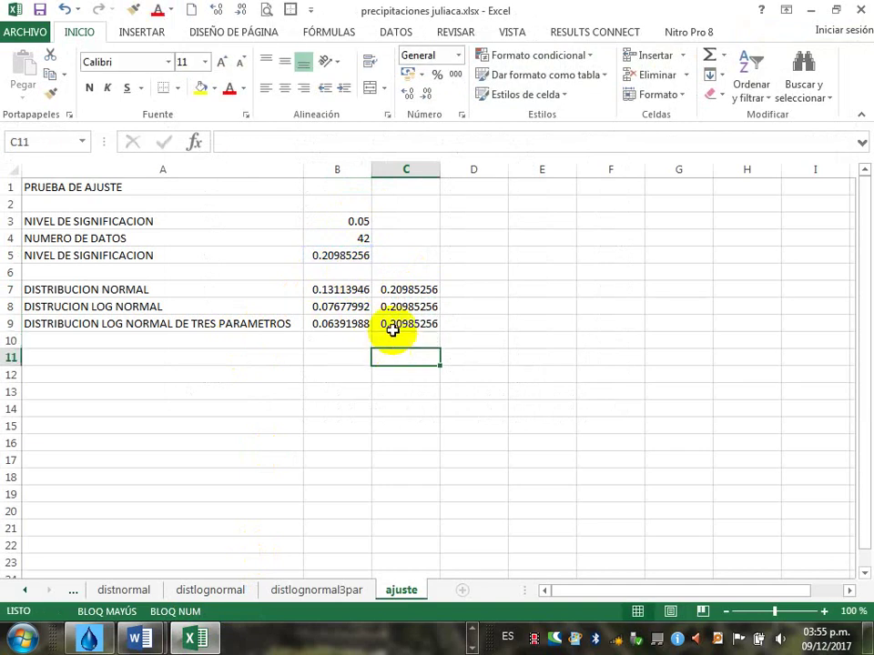
Step: Enter the test verdicts for the three distributions: SI in D7, SI in D8 and SI PASA in D9
click(414, 290)
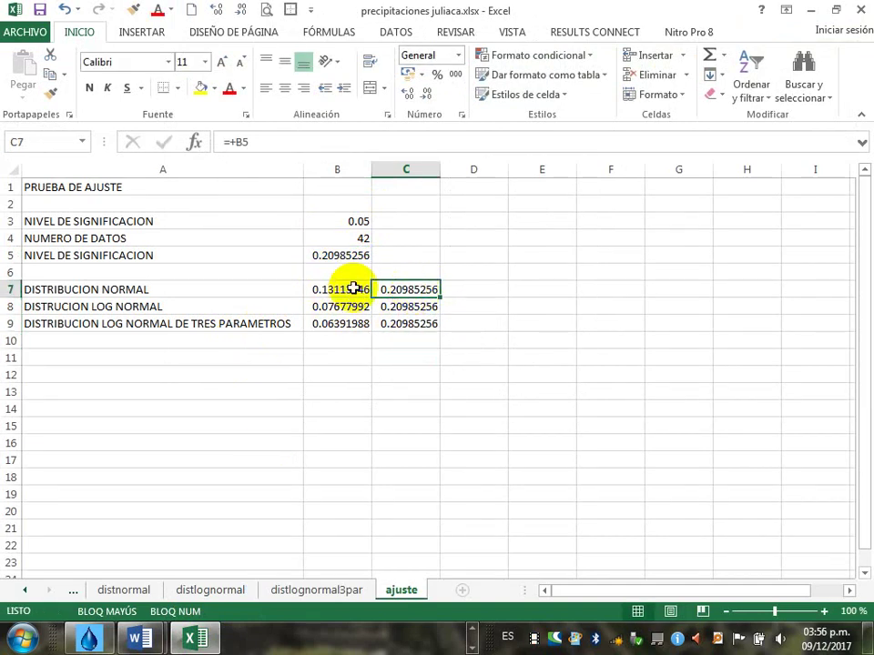
click(457, 291)
text(E)
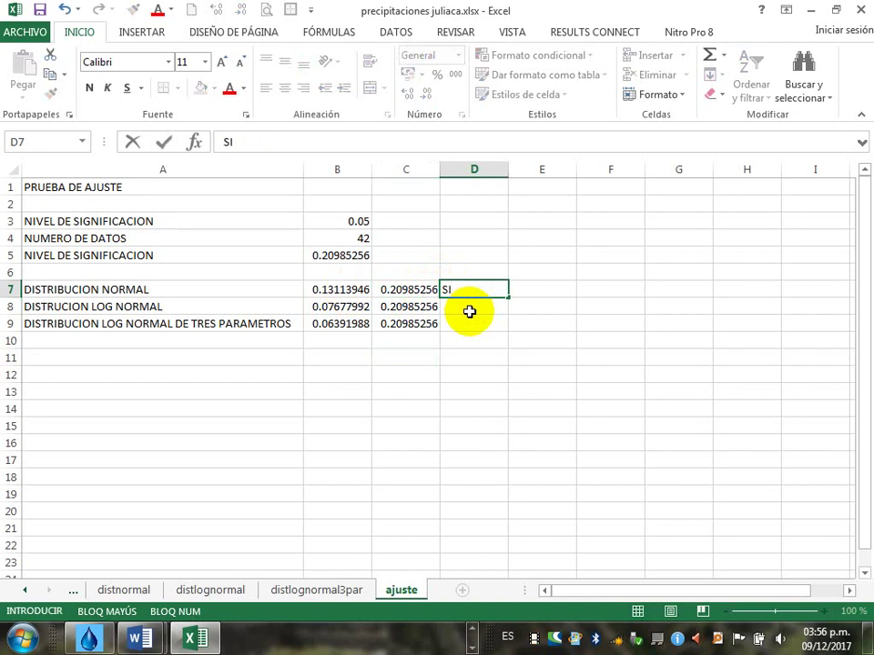
key(Return)
text(SI)
key(Return)
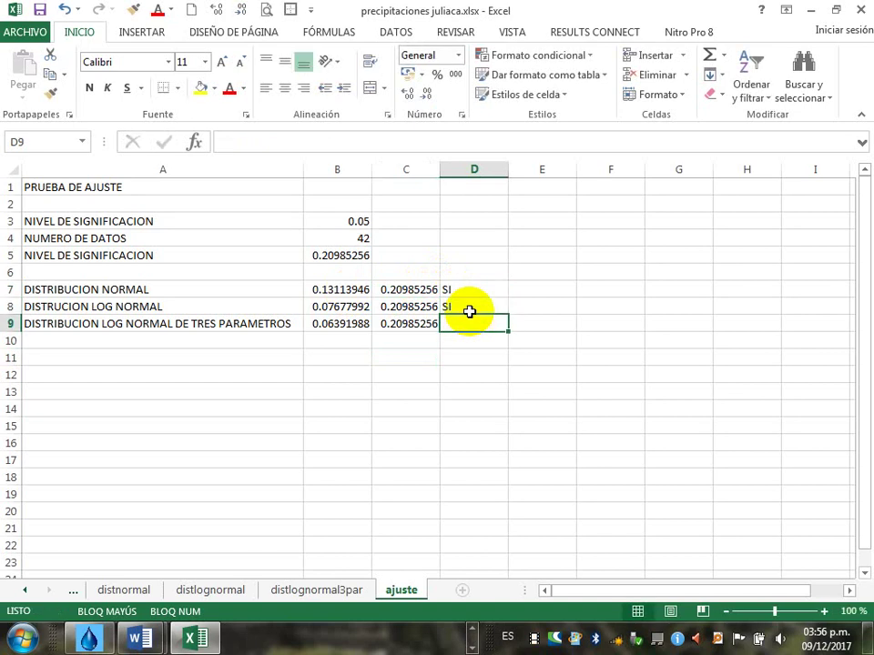
text(SI PASA)
key(Return)
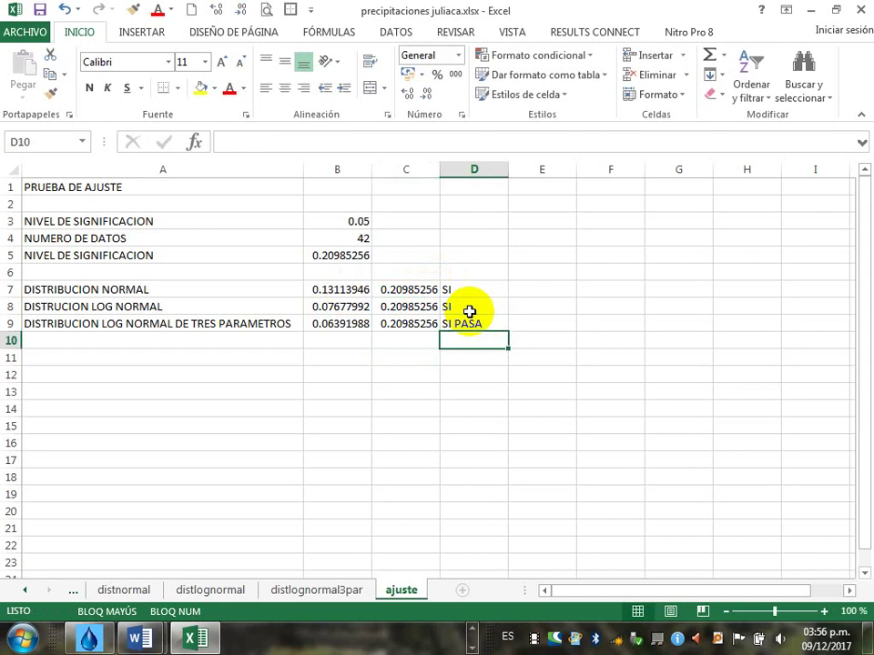
Step: Fill the SI PASA verdict from D9 up into D8 and D7
click(487, 326)
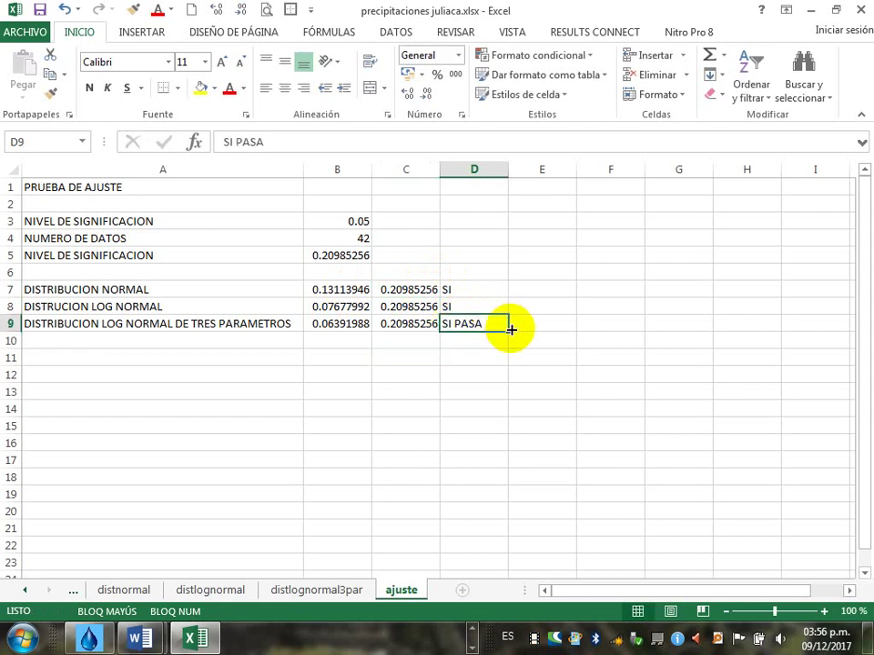
drag(511, 329, 510, 278)
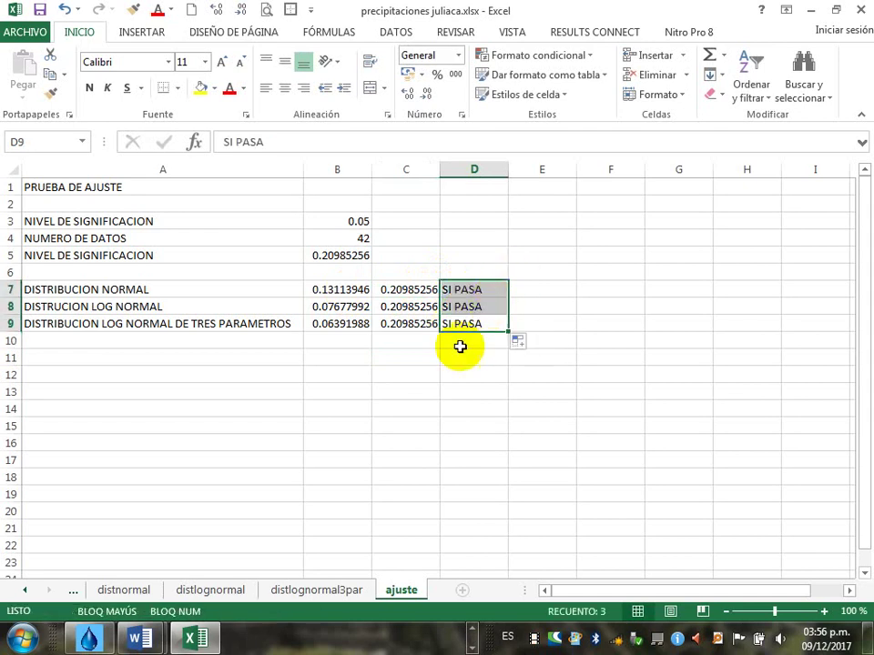
click(435, 368)
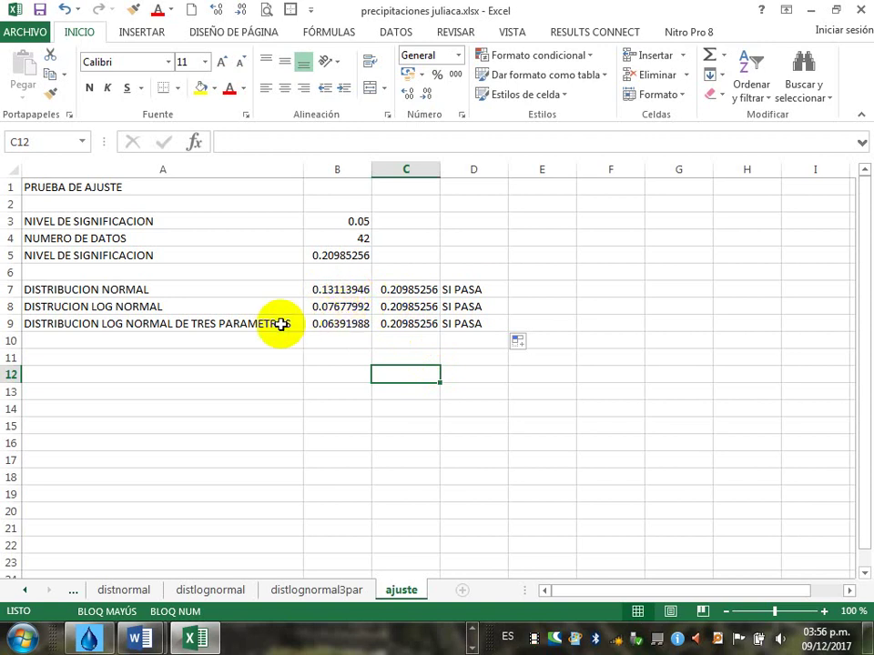
Step: Highlight the maximum difference of the three-parameter log-normal distribution in B9 with a red fill and save the workbook
click(330, 324)
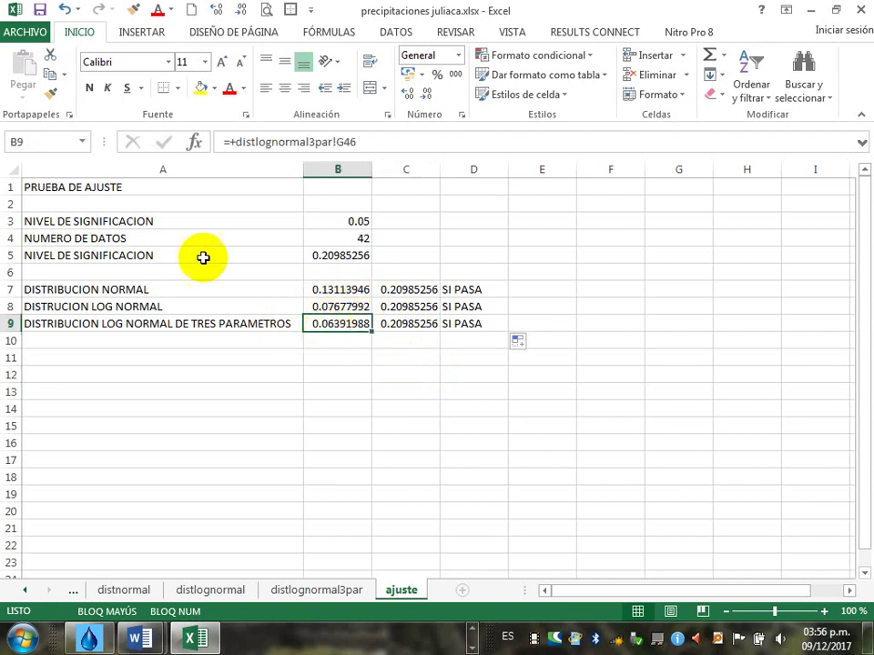
click(218, 89)
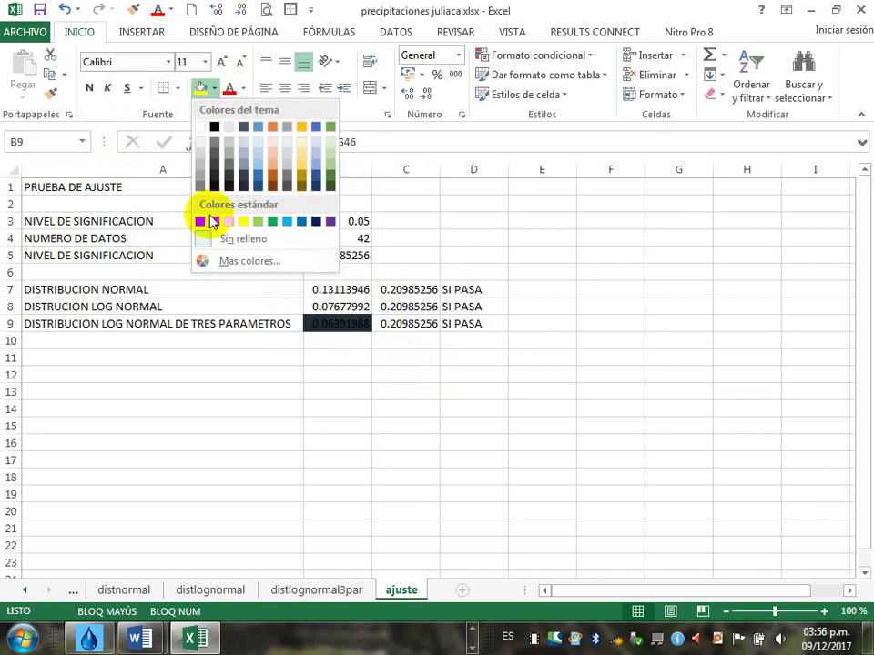
click(219, 221)
click(334, 358)
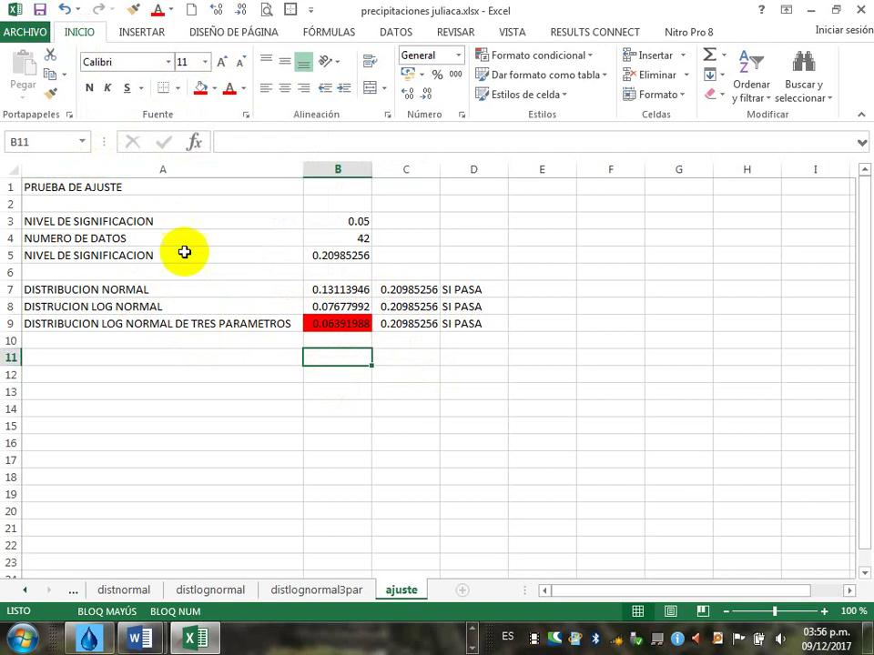
click(40, 11)
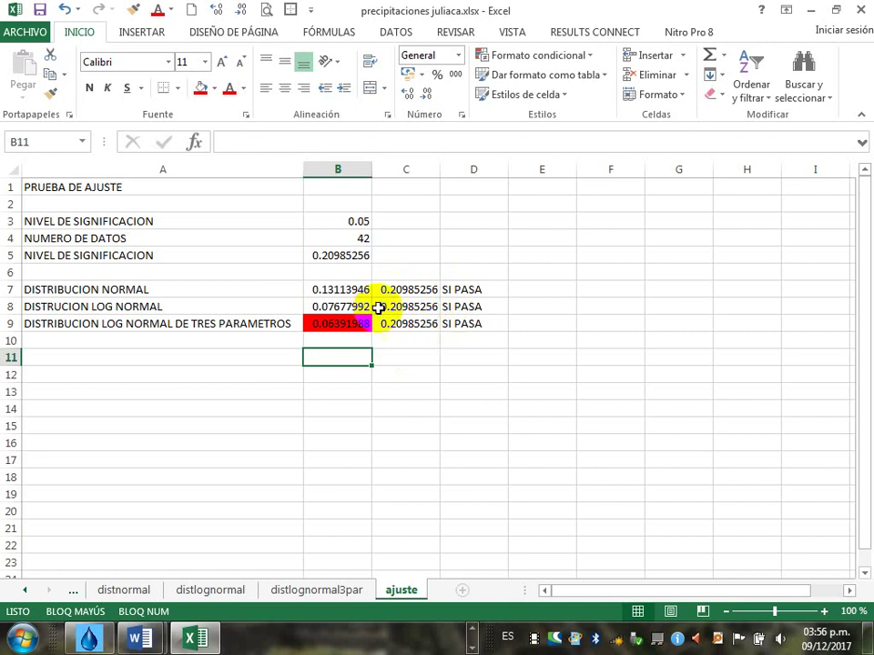
click(351, 324)
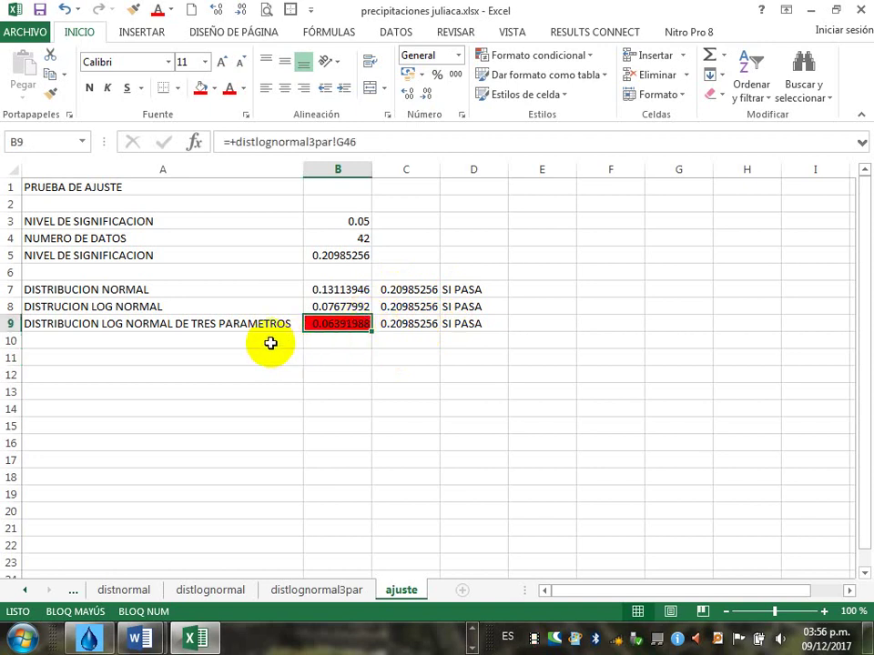
click(130, 329)
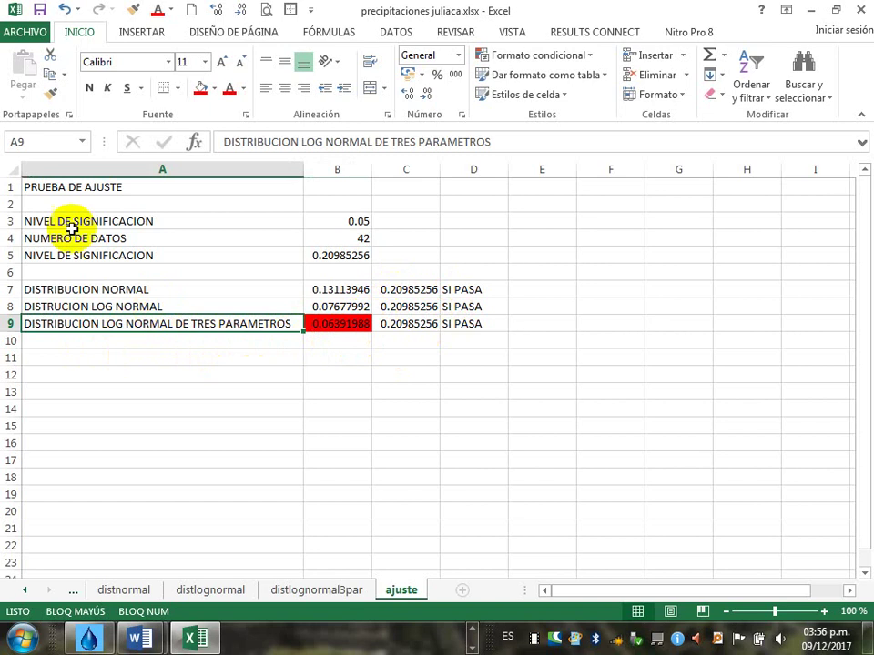
click(40, 11)
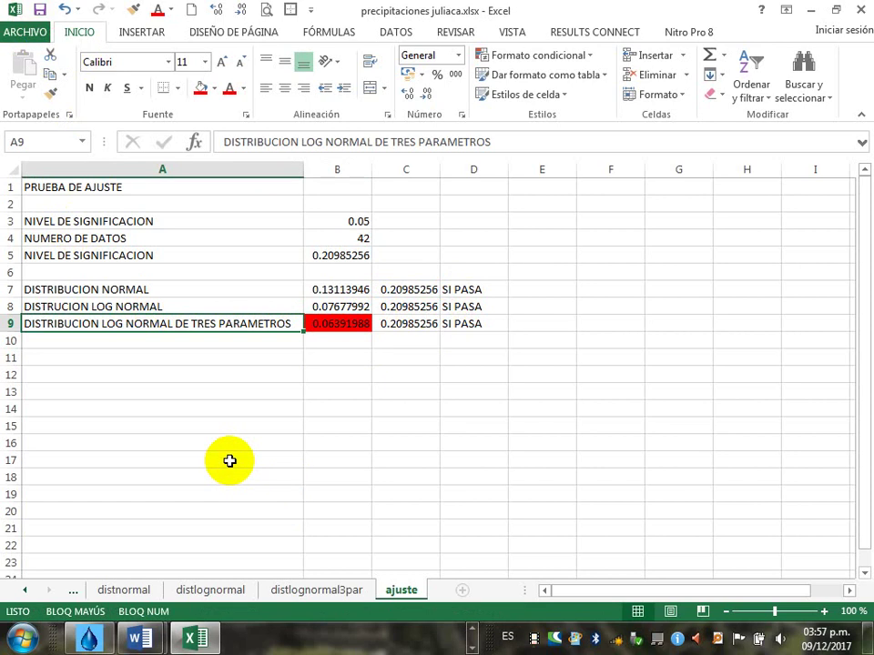
Step: Copy the Hoja1 sheet with the yearly precipitation records into a new workbook, keeping the original sheet
click(30, 596)
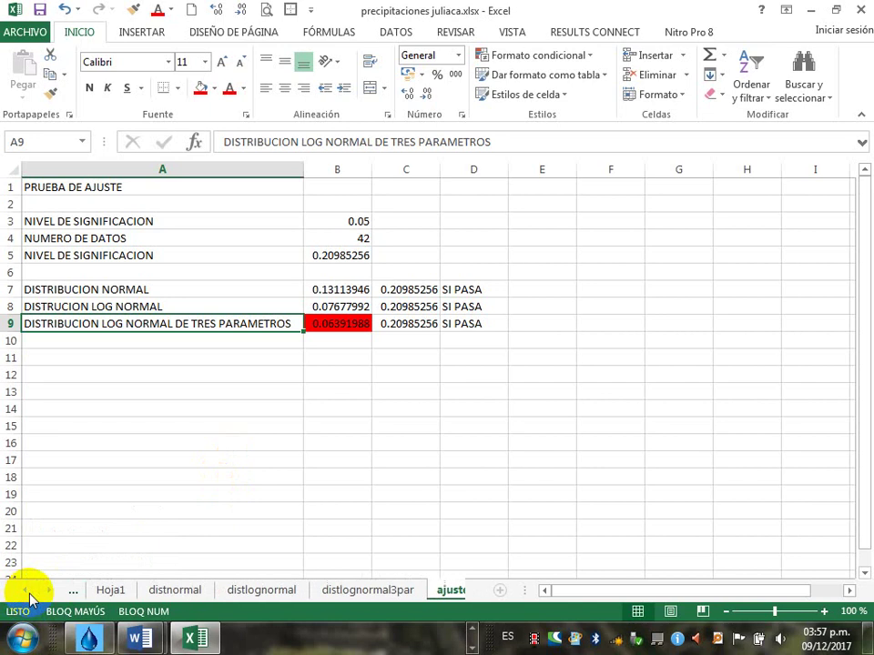
click(111, 590)
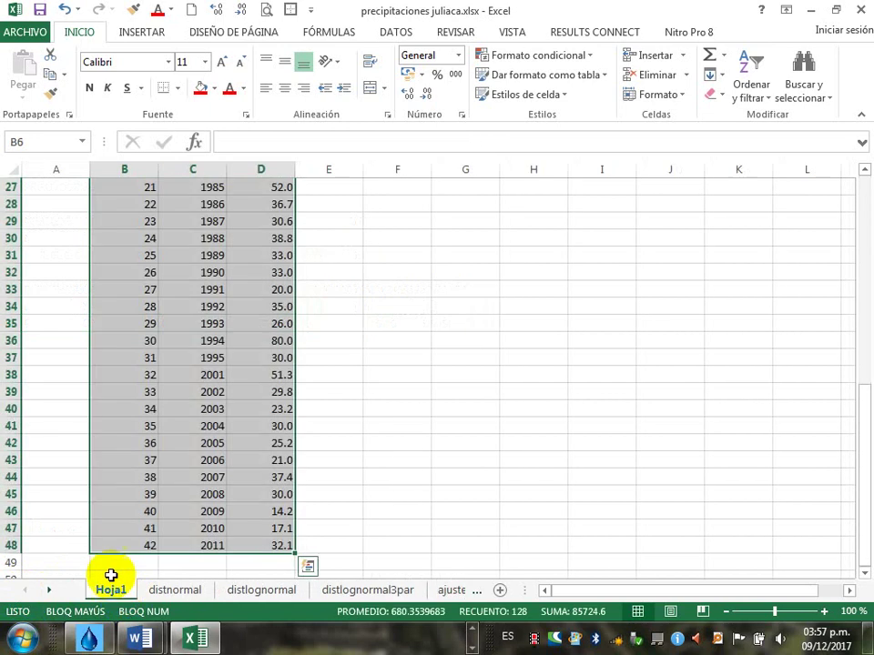
click(160, 377)
scroll(132, 227, up, 7)
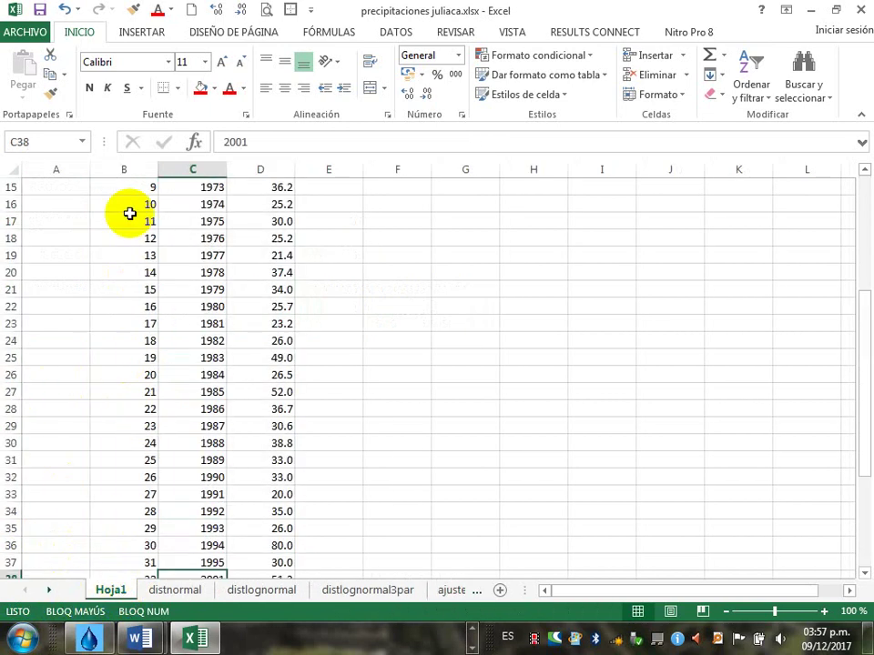
scroll(142, 273, up, 2)
scroll(154, 455, down, 5)
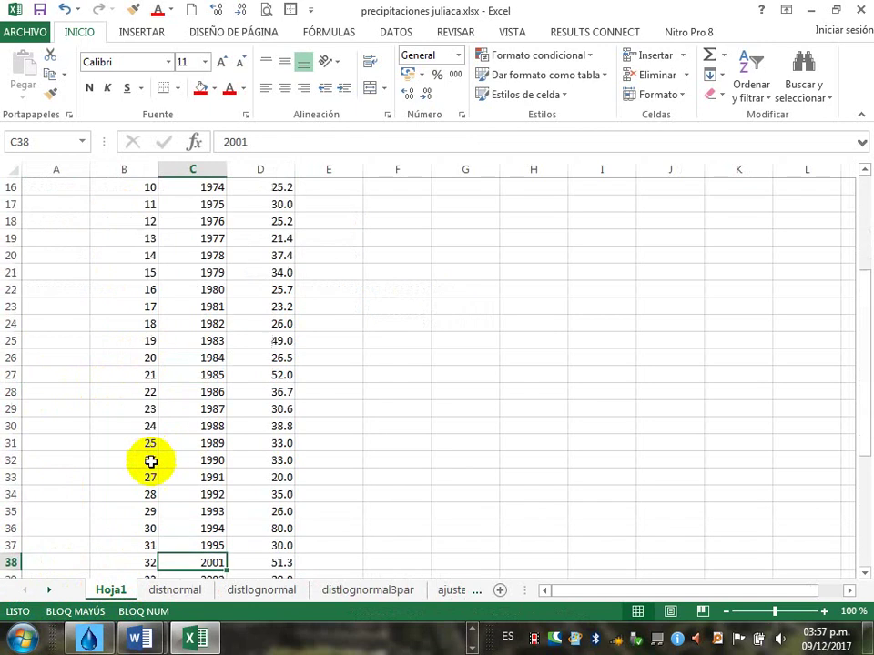
click(115, 591)
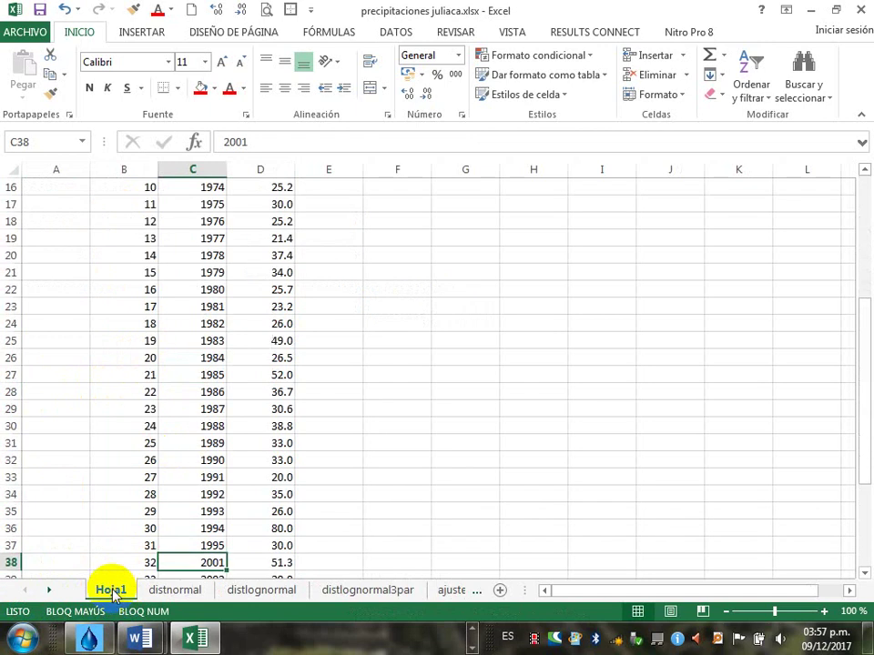
right_click(116, 591)
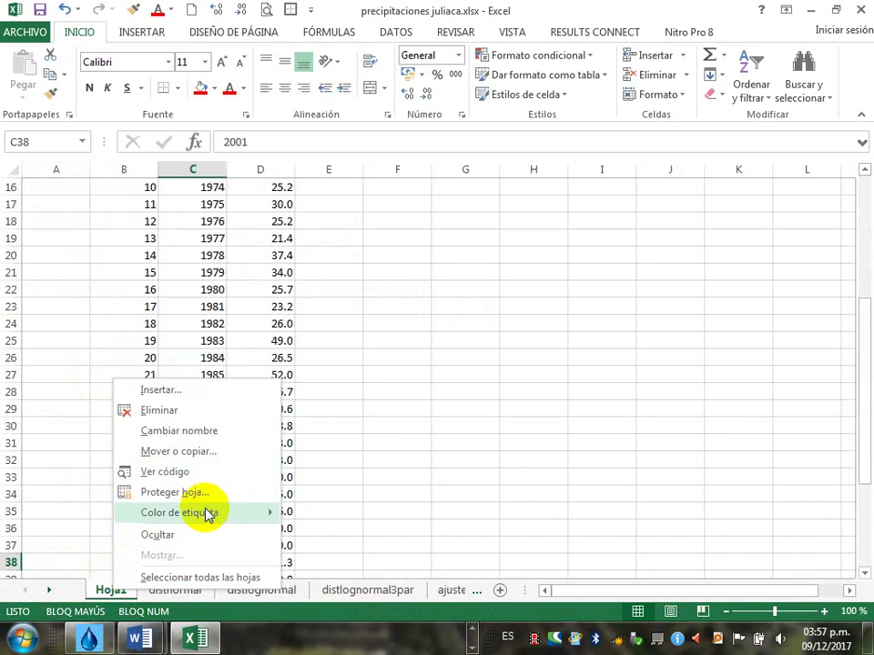
click(178, 452)
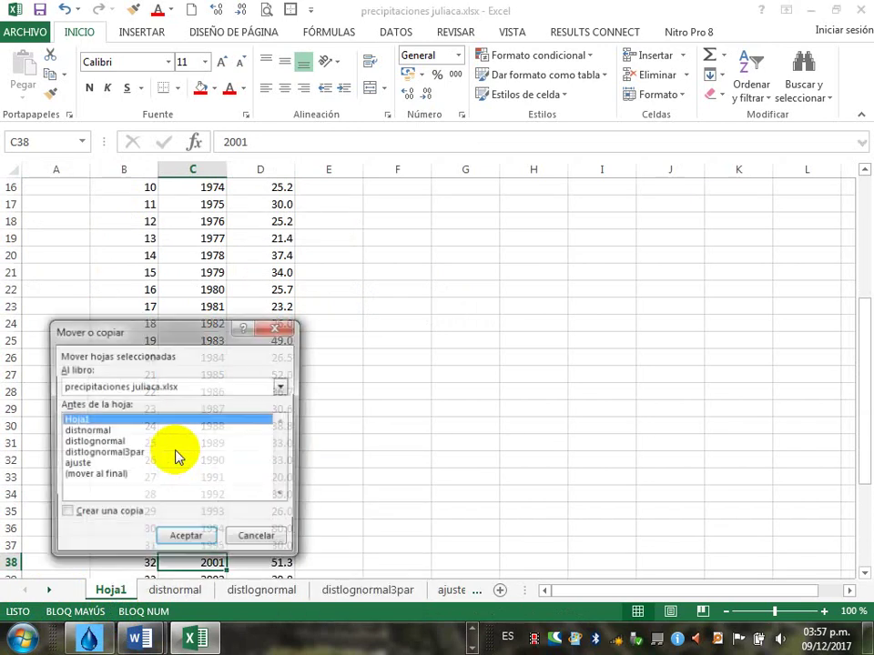
click(65, 514)
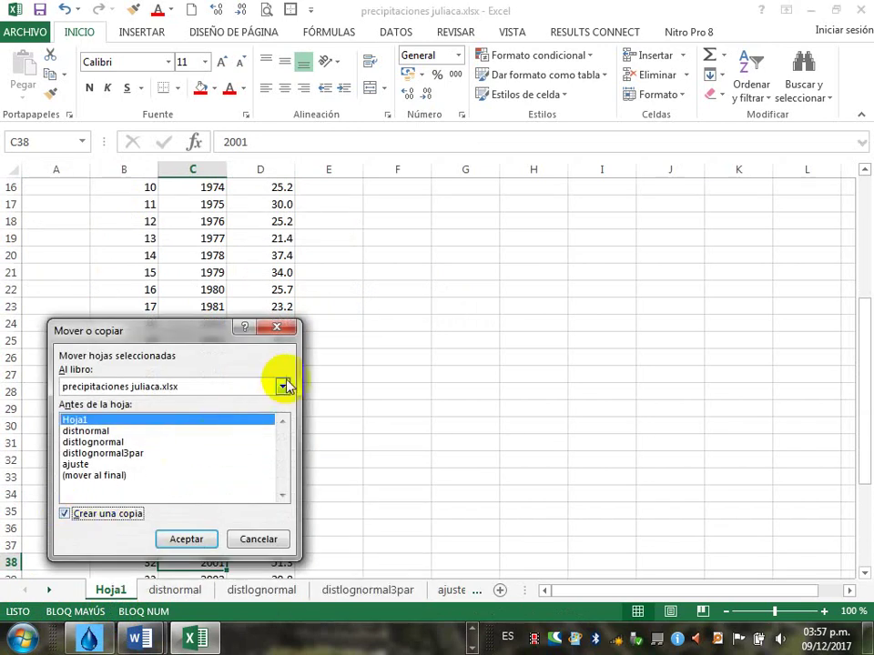
click(282, 386)
click(88, 402)
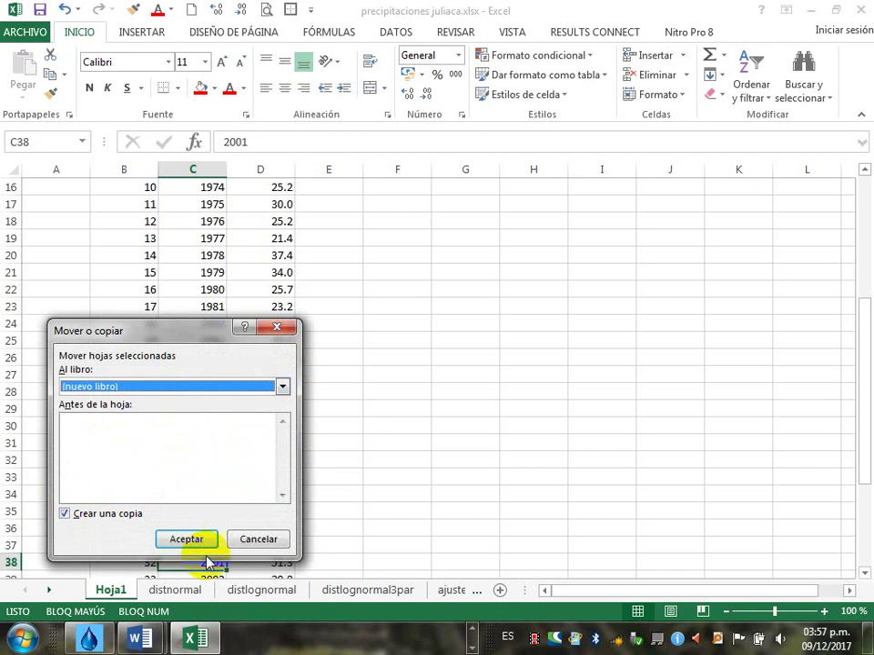
click(182, 539)
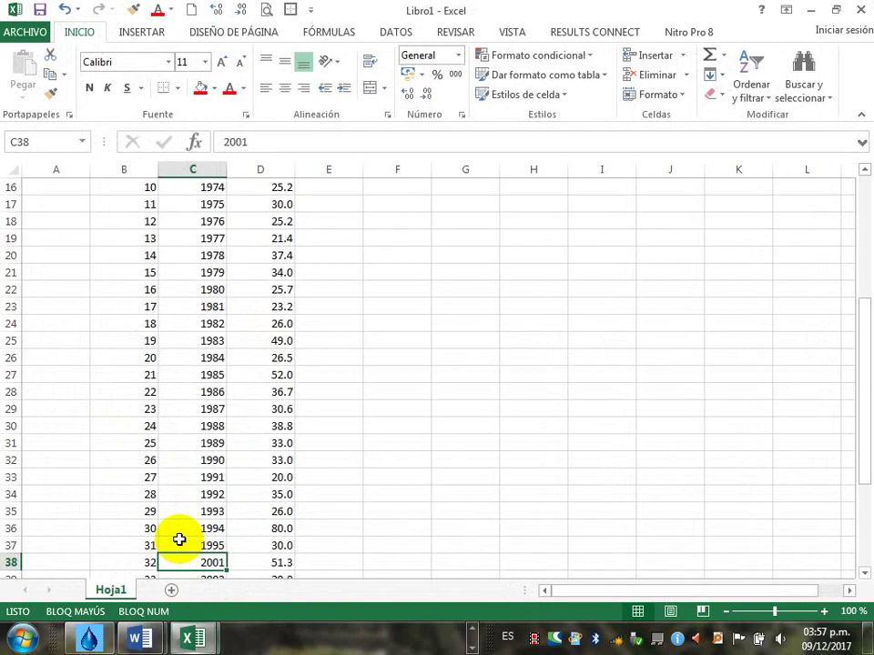
Step: Delete header rows 1 to 6 and columns A to C, leaving only the precipitation values starting in A1
scroll(153, 412, up, 5)
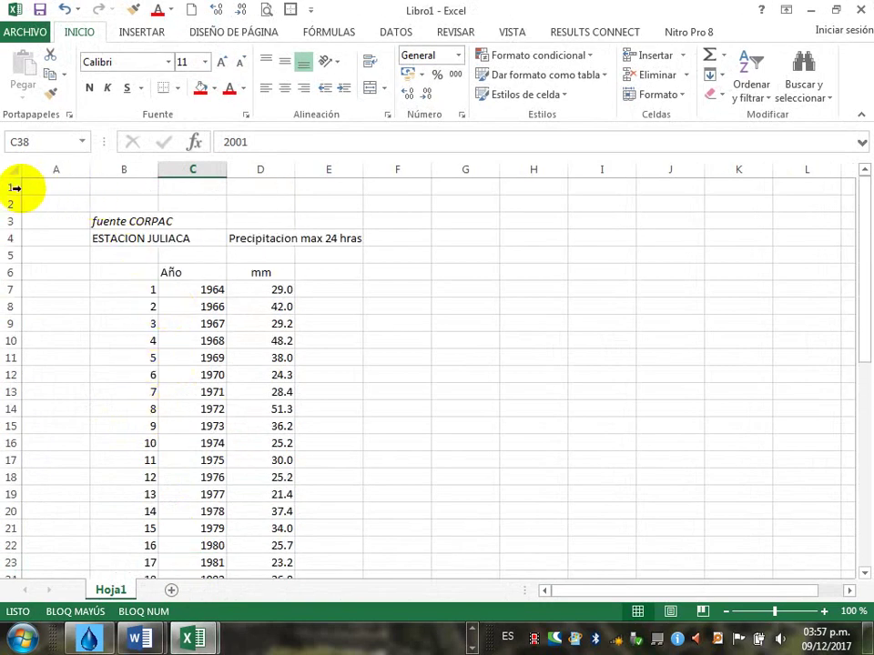
drag(9, 185, 10, 268)
right_click(9, 267)
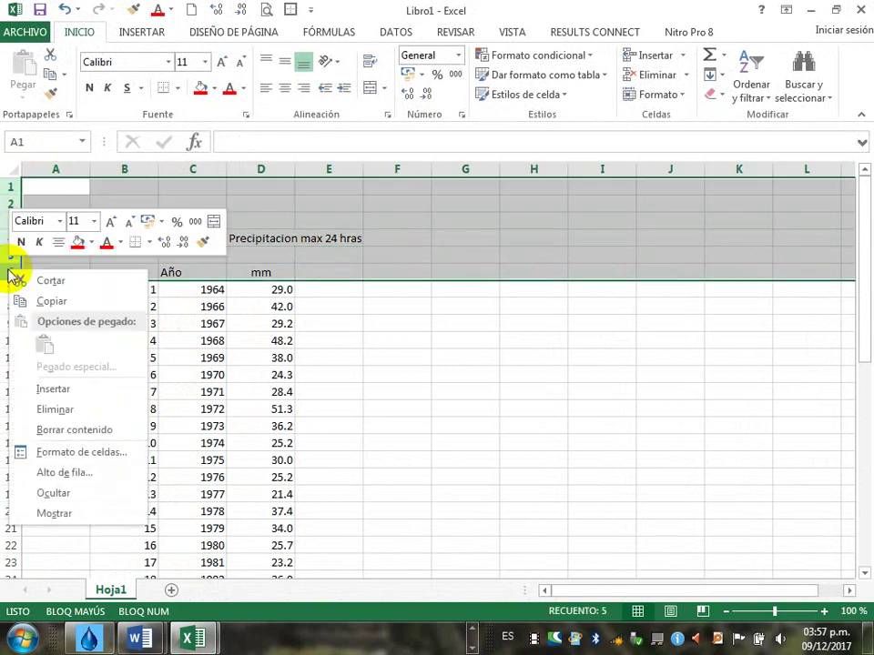
click(66, 411)
drag(70, 169, 210, 175)
right_click(210, 177)
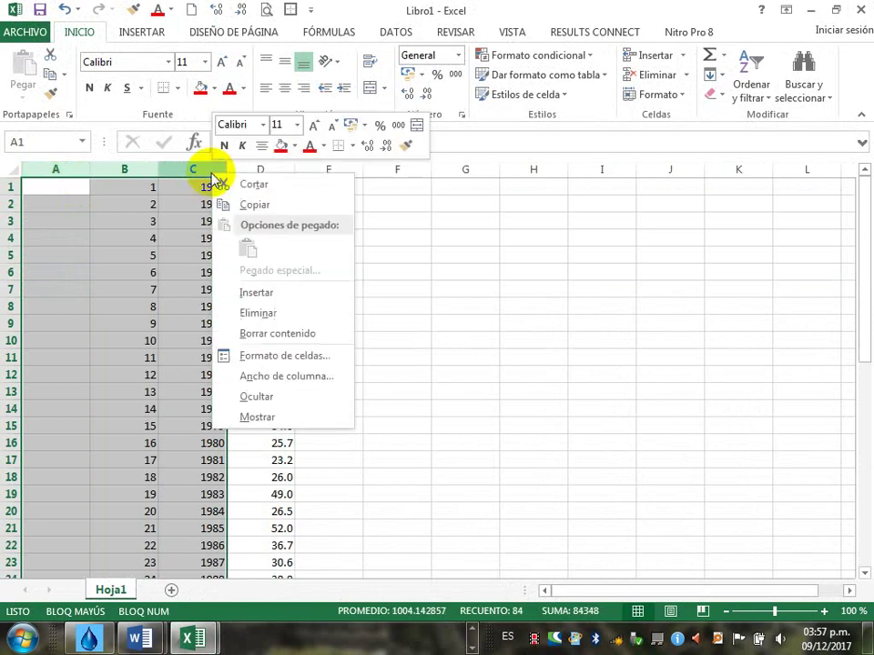
click(263, 309)
click(127, 254)
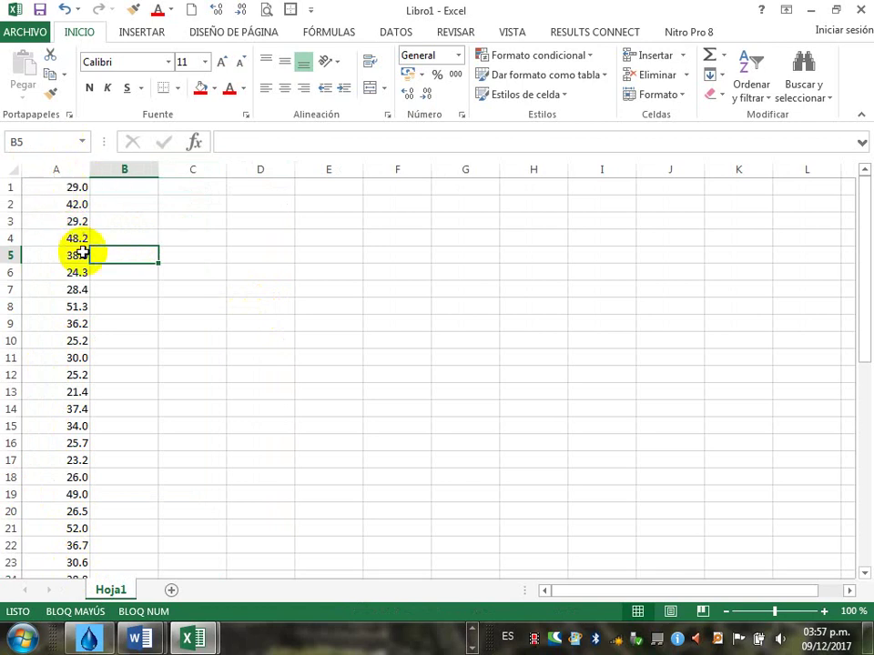
Step: Start saving the new workbook, create a folder named DRENAJE URBANO VIAL inside UNIVERSIDAD on drive D, and open it
click(39, 11)
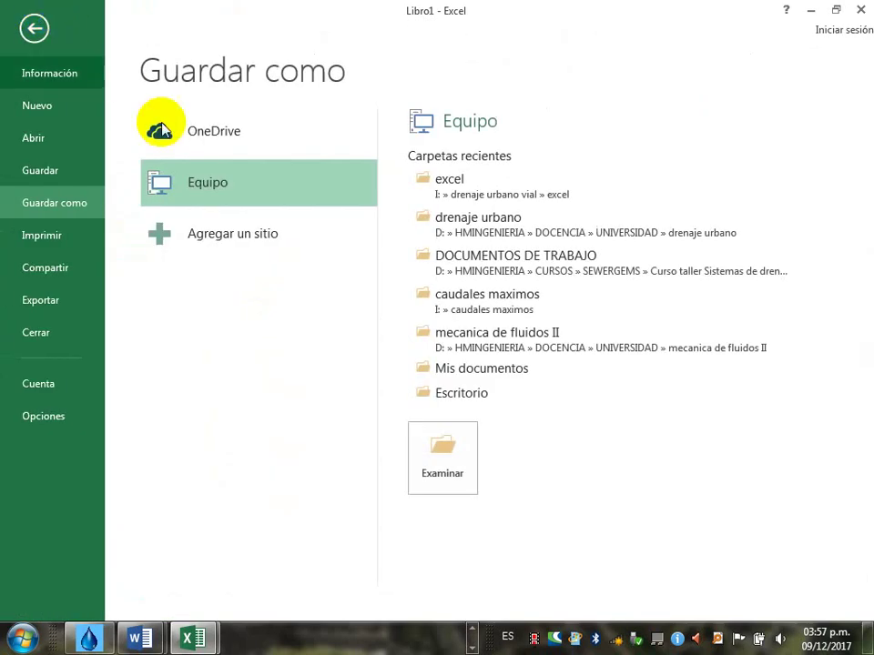
click(517, 236)
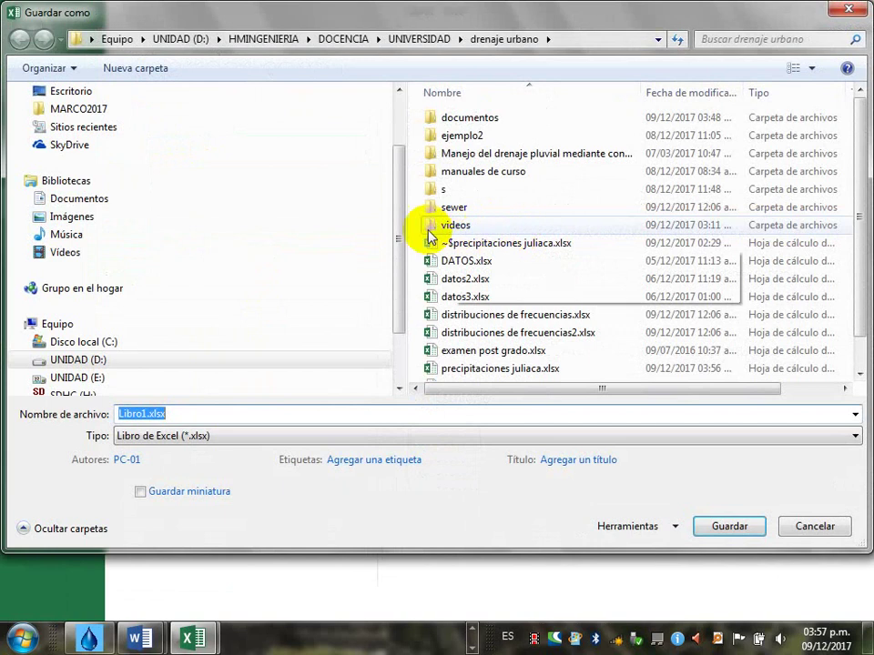
click(410, 41)
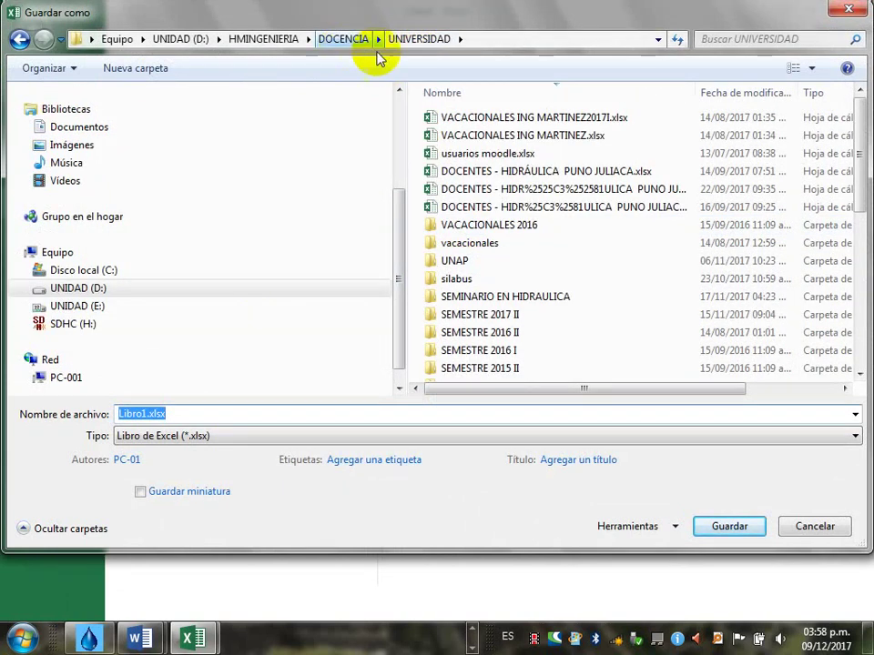
click(138, 71)
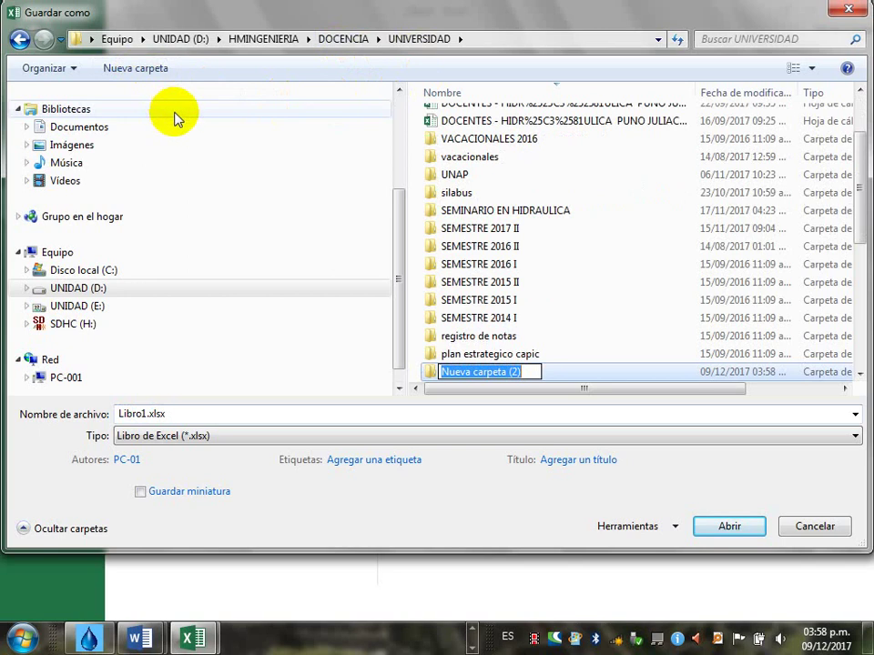
text(DRE)
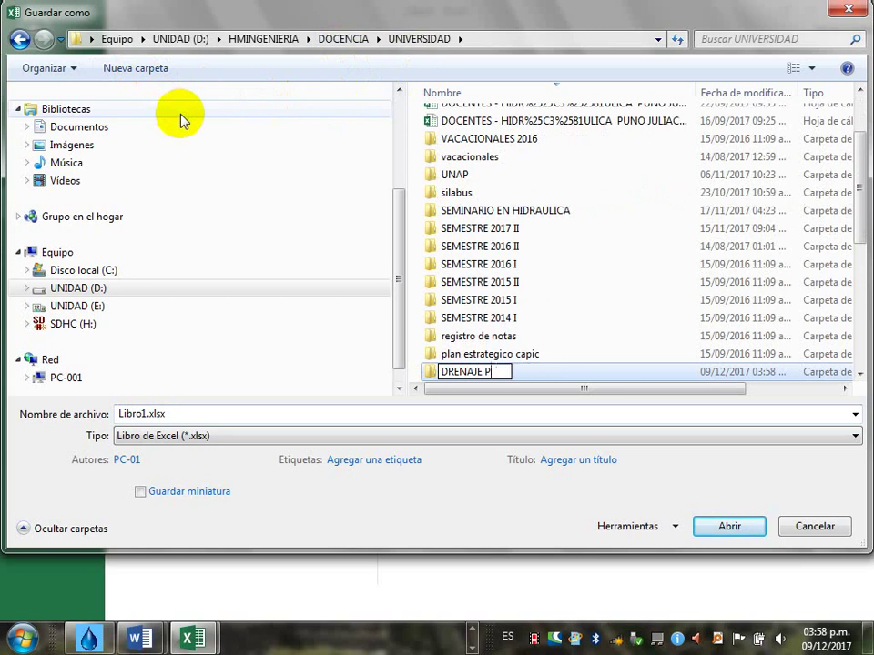
text(NAJE UR)
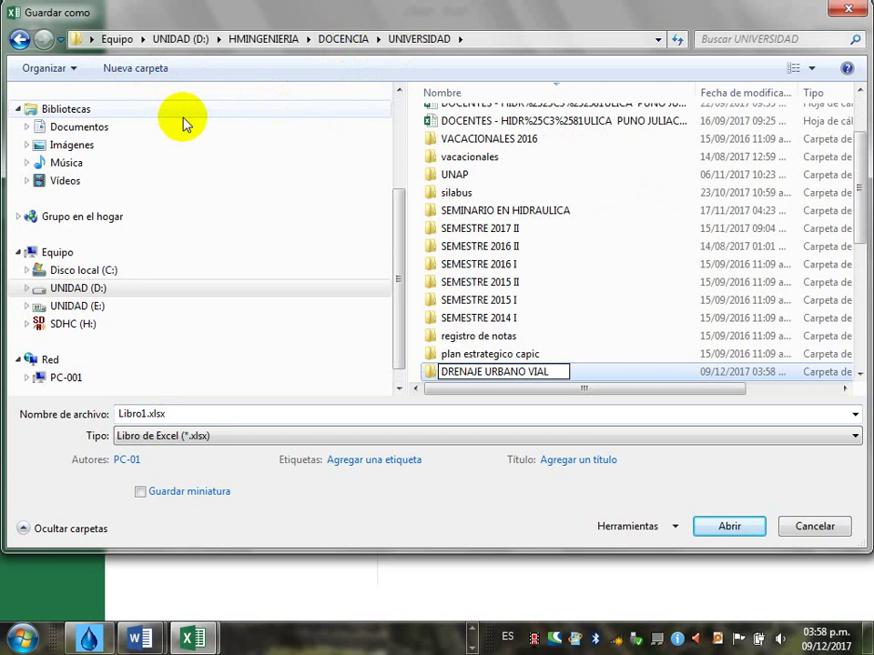
text(BANO VIAL)
click(434, 374)
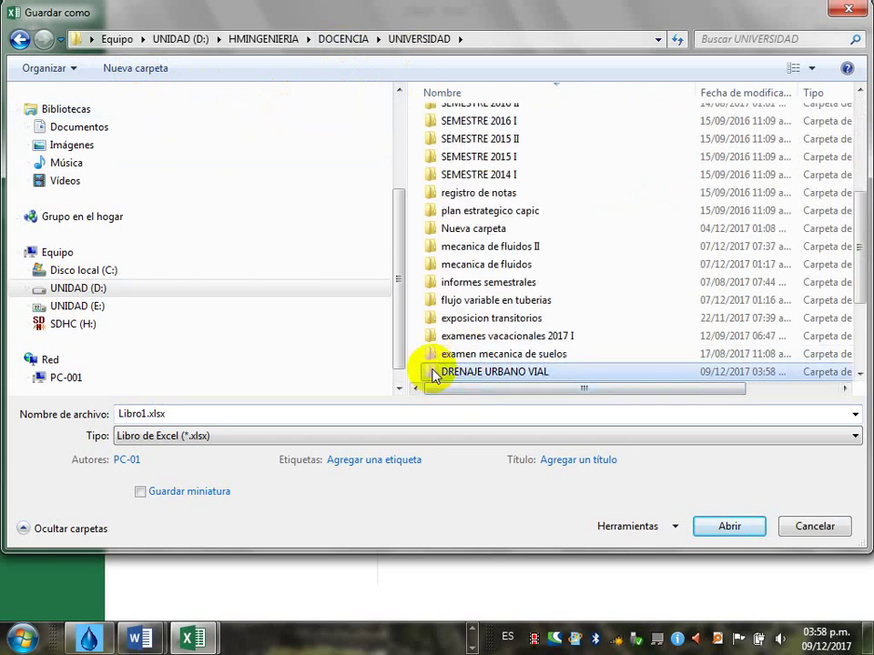
double_click(435, 374)
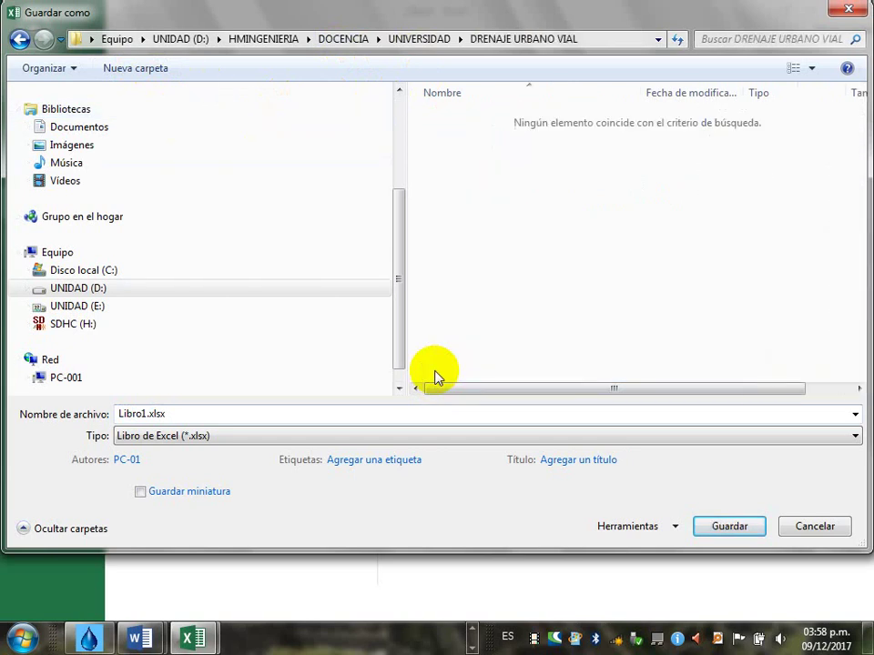
Step: Save the workbook as DATOS in the DRENAJE URBANO VIAL folder in Excel workbook format
double_click(171, 416)
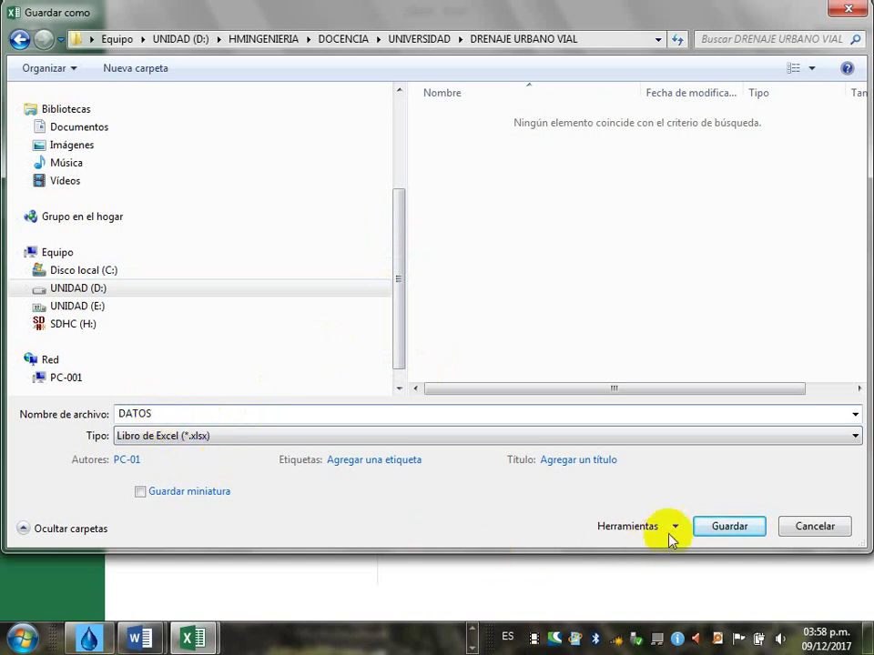
click(721, 531)
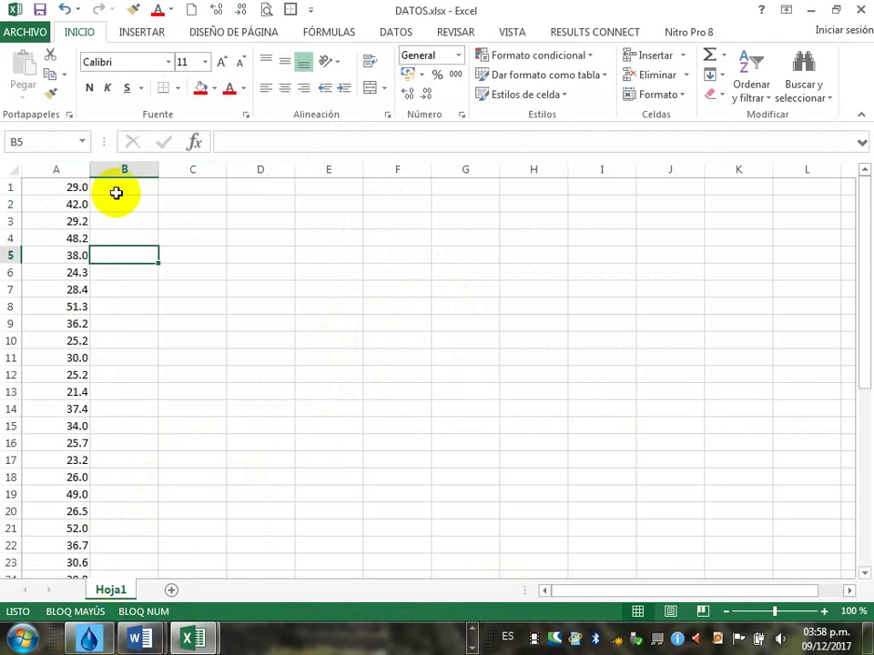
scroll(68, 195, down, 9)
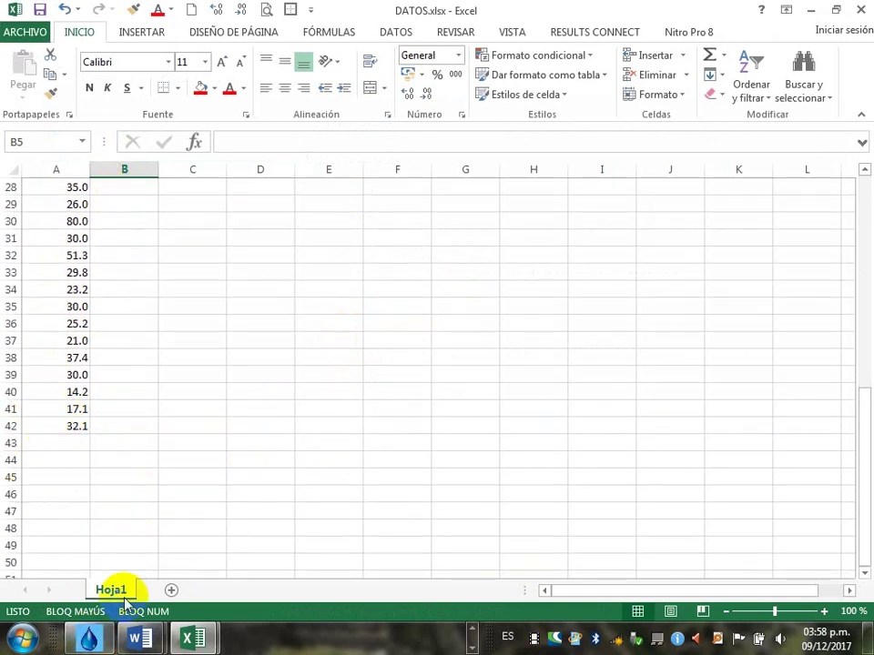
Step: Switch to HidroEsta and open the window for fitting a data series to the Normal distribution
click(91, 639)
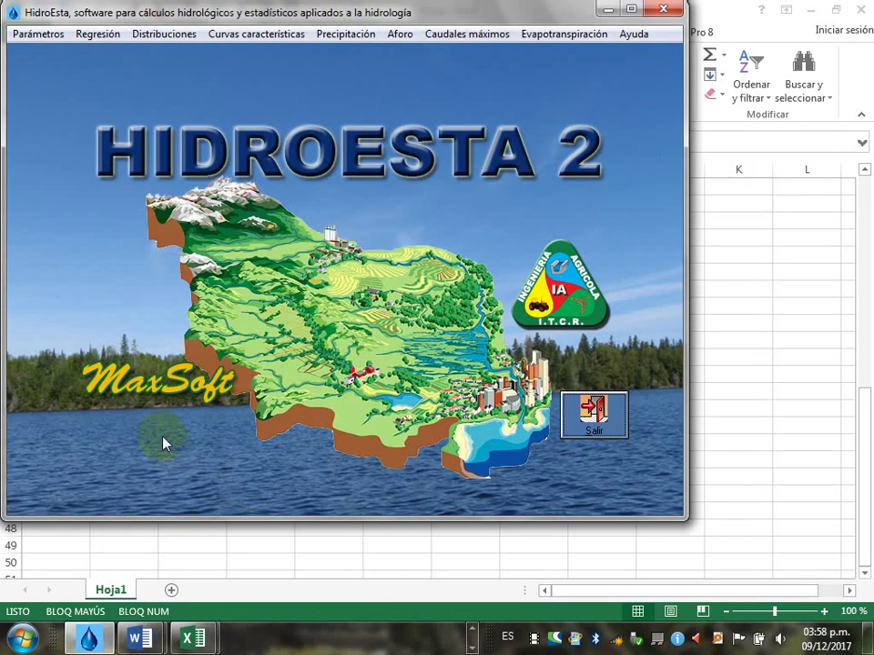
click(162, 35)
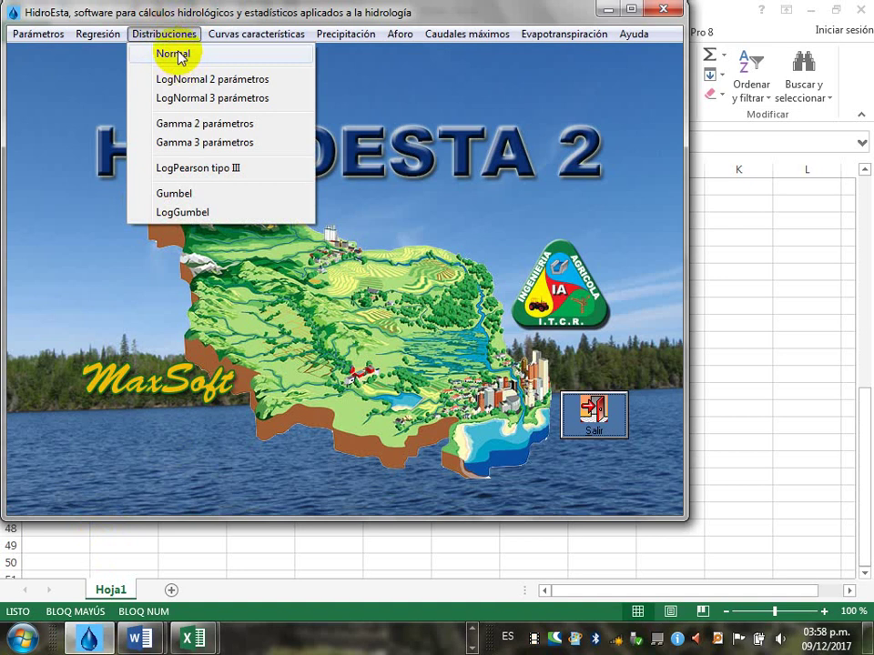
click(178, 55)
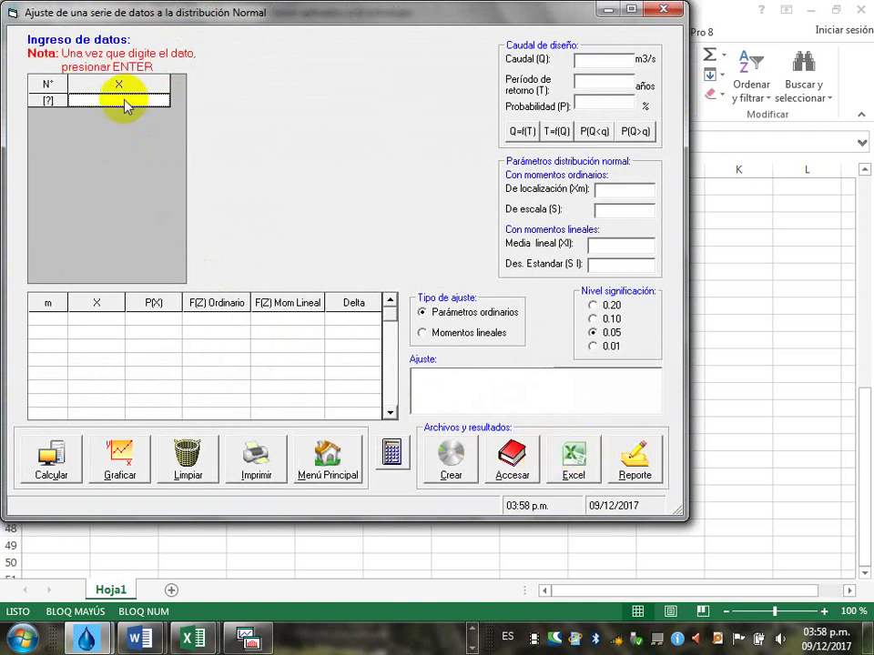
Step: Import the data series from DATOS.xlsx in UNIVERSIDAD > DRENAJE URBANO VIAL, using the Excel 07-2010 file type
click(574, 465)
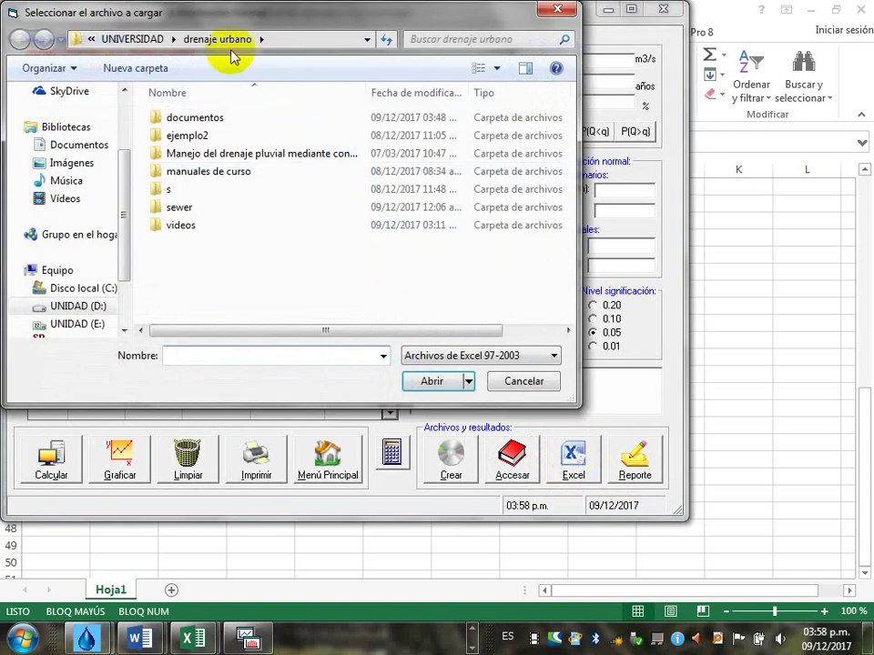
click(155, 41)
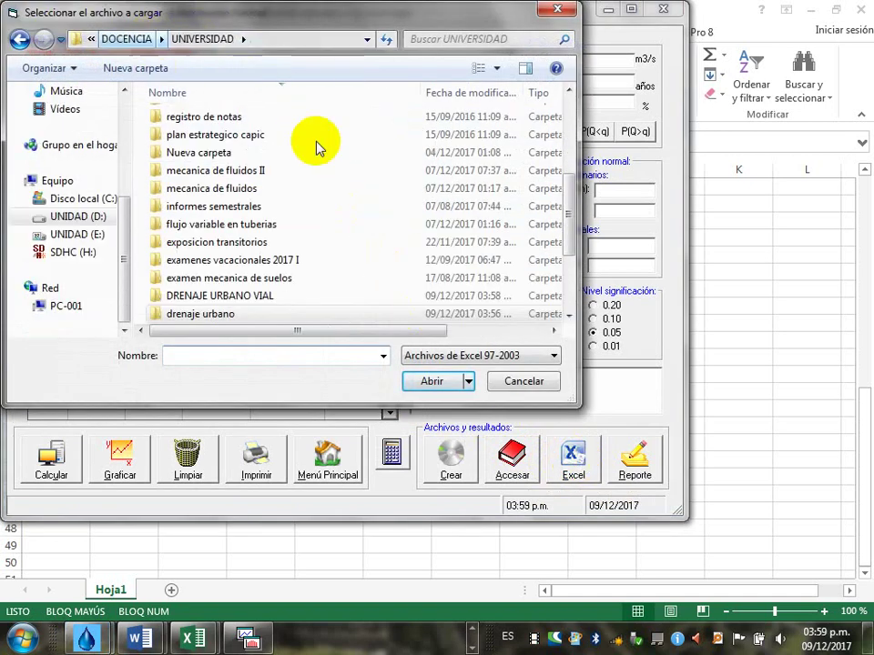
double_click(240, 302)
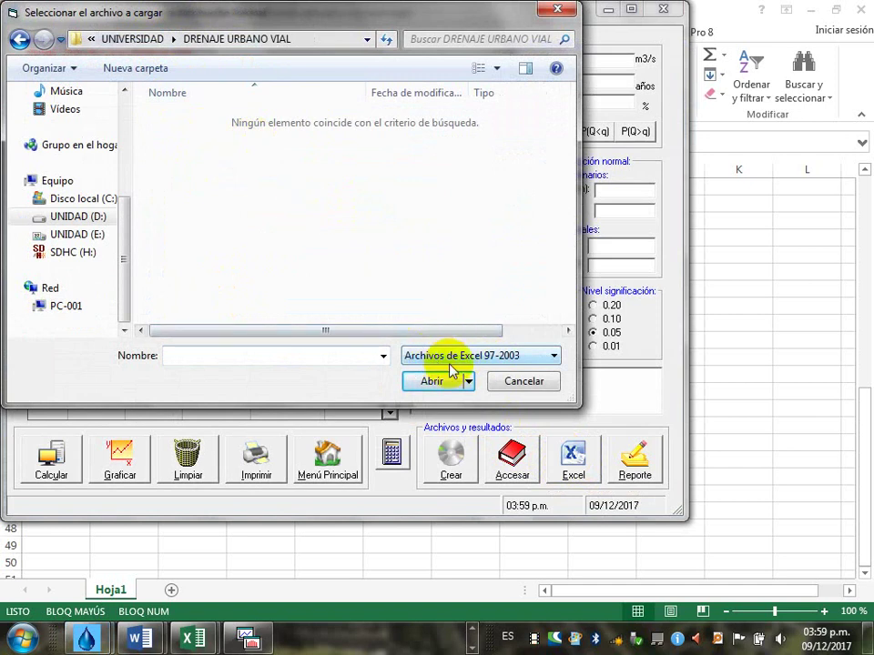
click(555, 356)
click(517, 387)
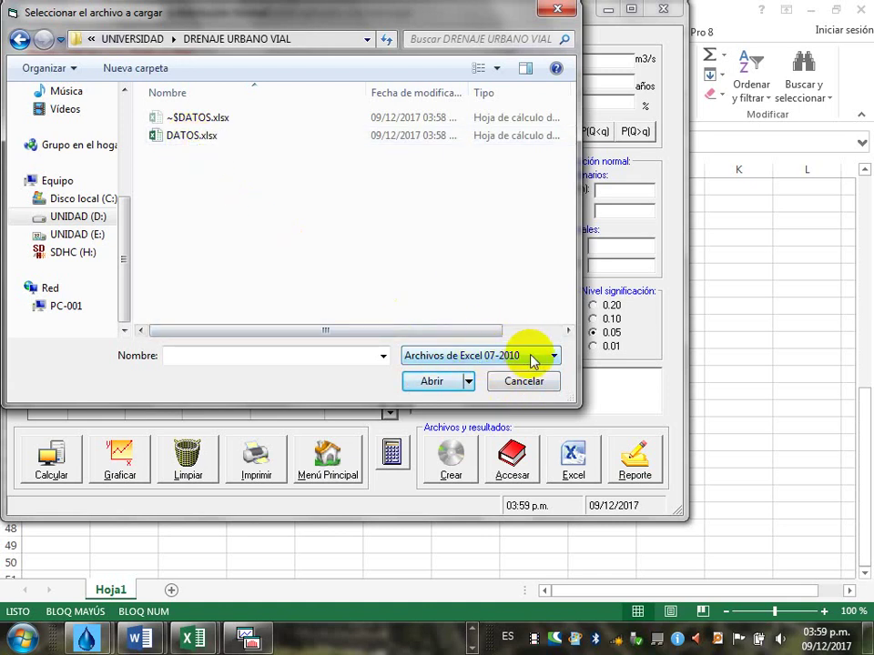
click(181, 137)
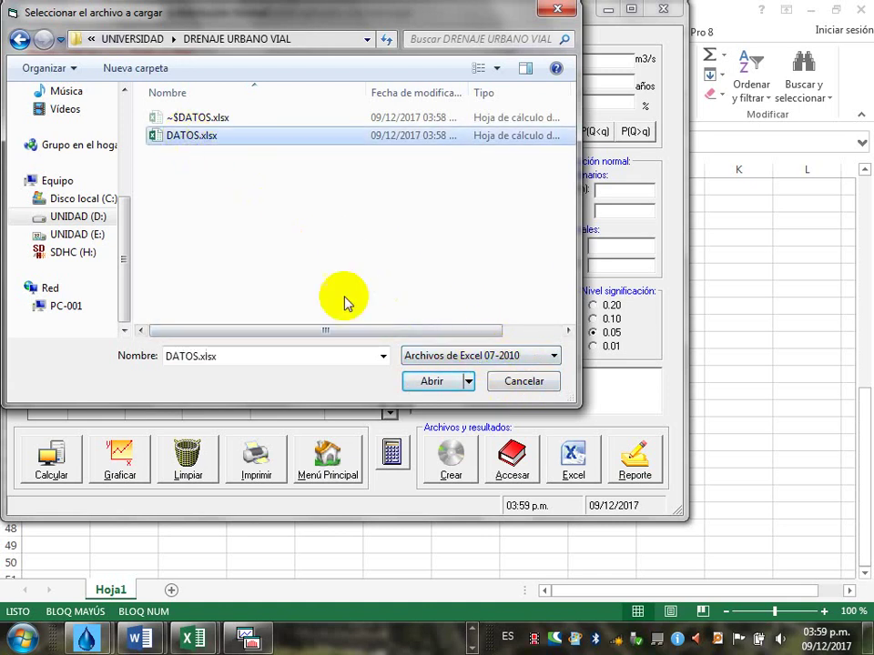
click(440, 386)
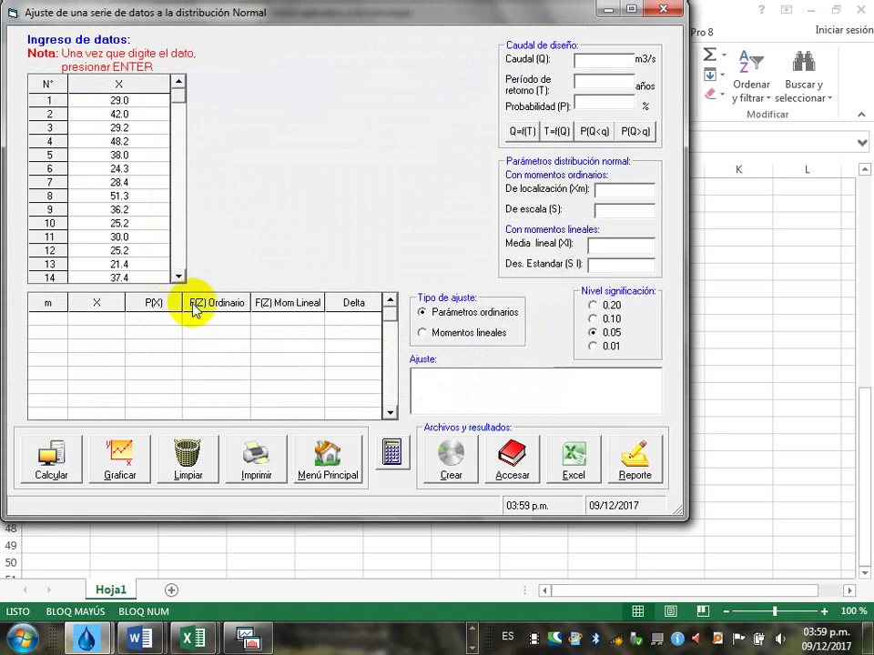
Step: Calculate the Normal distribution fit for the imported series and plot its graph
click(52, 466)
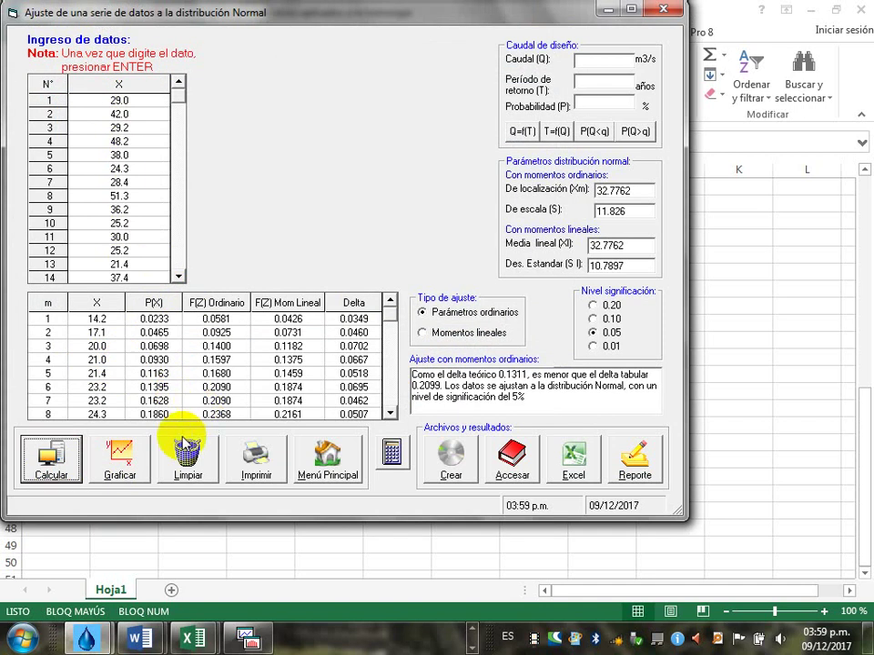
click(113, 465)
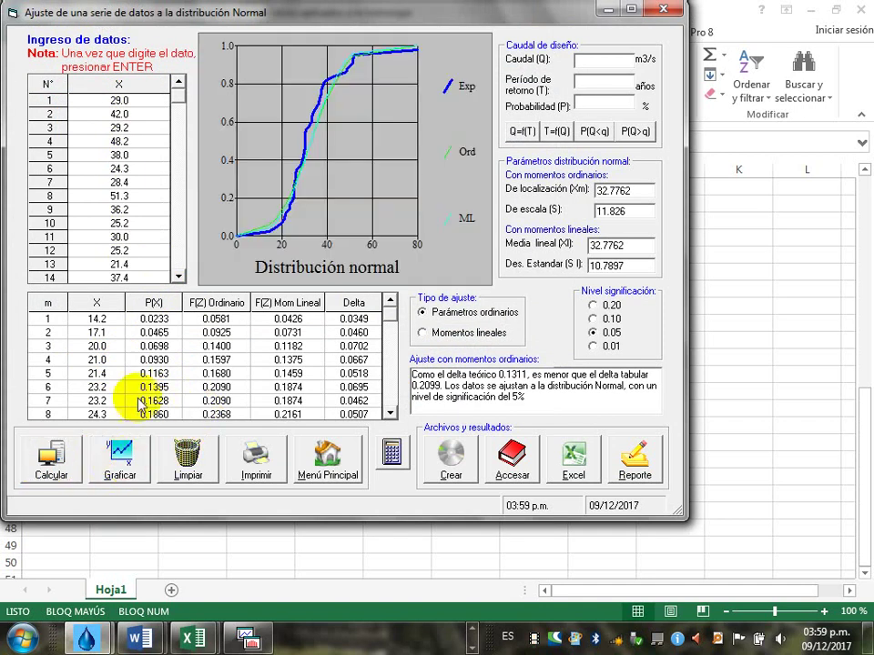